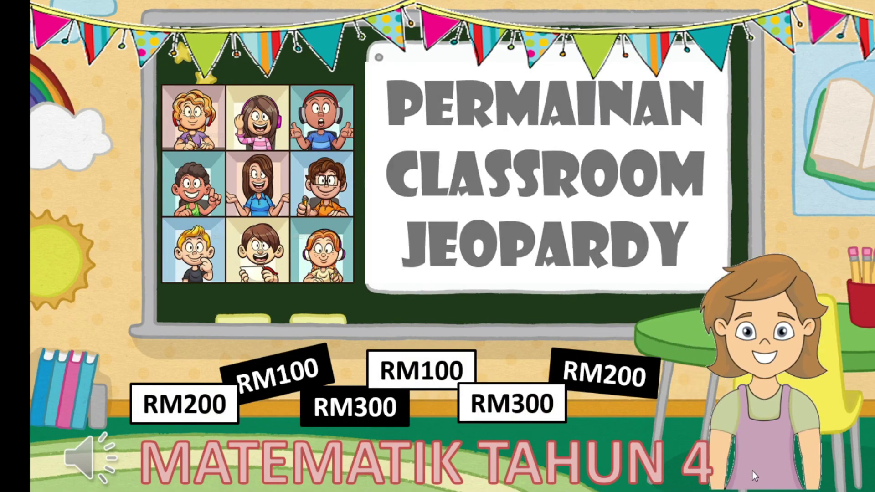
Step: From the game board, answer Barisan 1 RM100 (Kad pra bayar) and Barisan 2 RM300 (Kad kredit)
{"action": "left_click", "coordinate": [778, 405]}
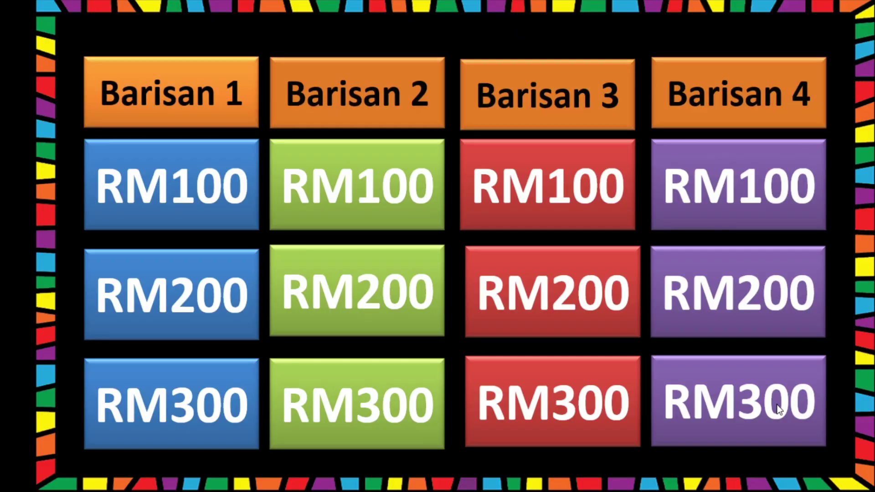
{"action": "left_click", "coordinate": [123, 189]}
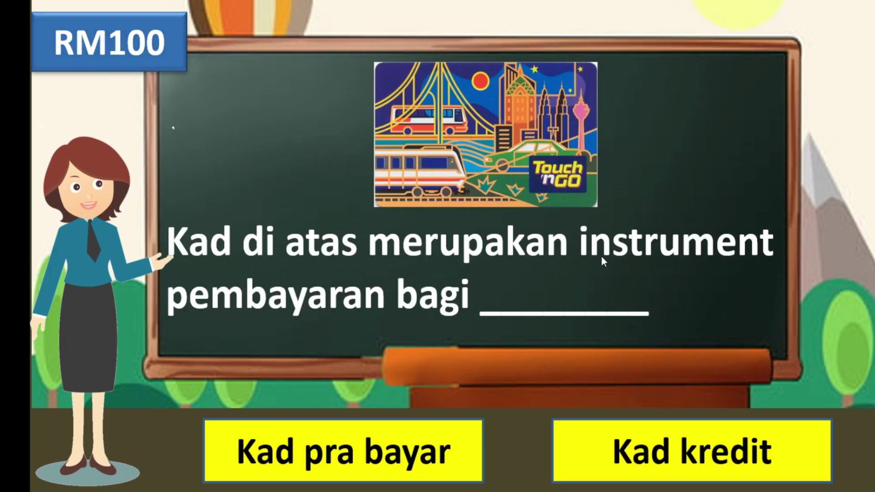
{"action": "left_click", "coordinate": [439, 442]}
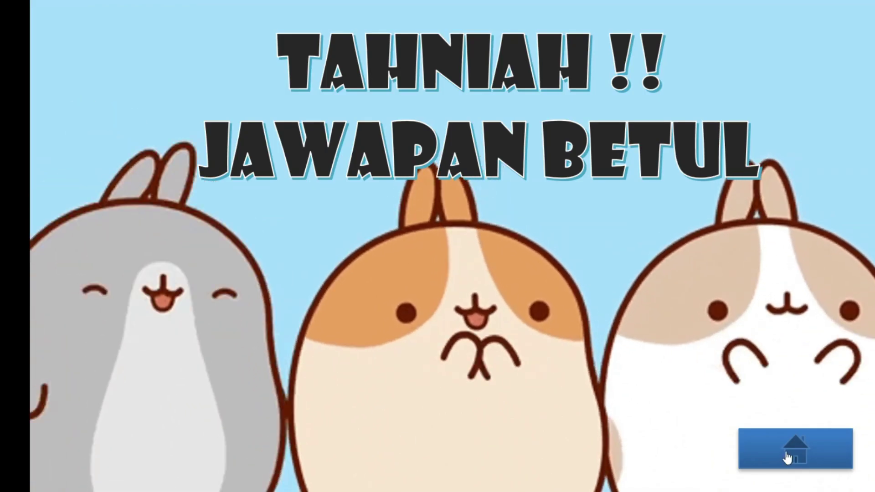
{"action": "left_click", "coordinate": [787, 456]}
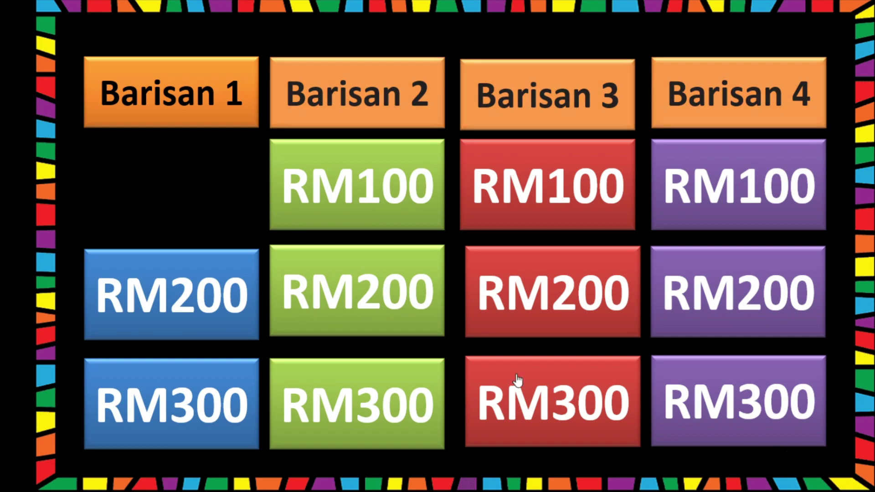
{"action": "left_click", "coordinate": [365, 410]}
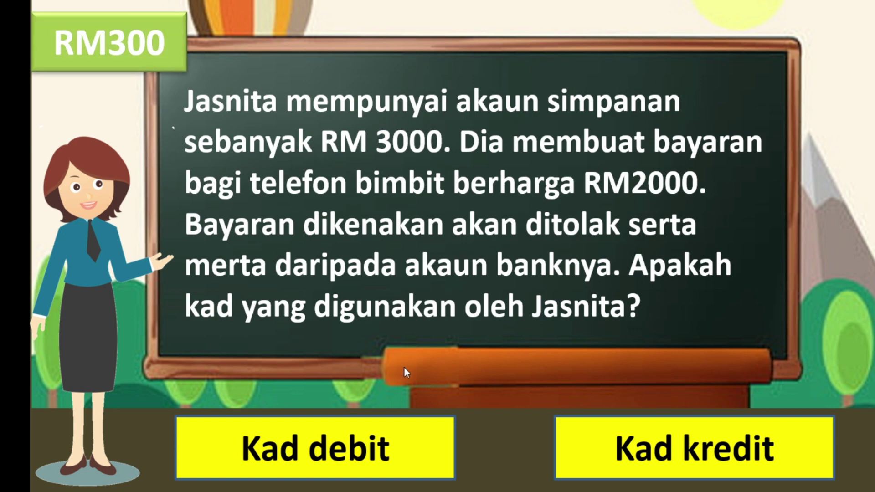
{"action": "left_click", "coordinate": [702, 454]}
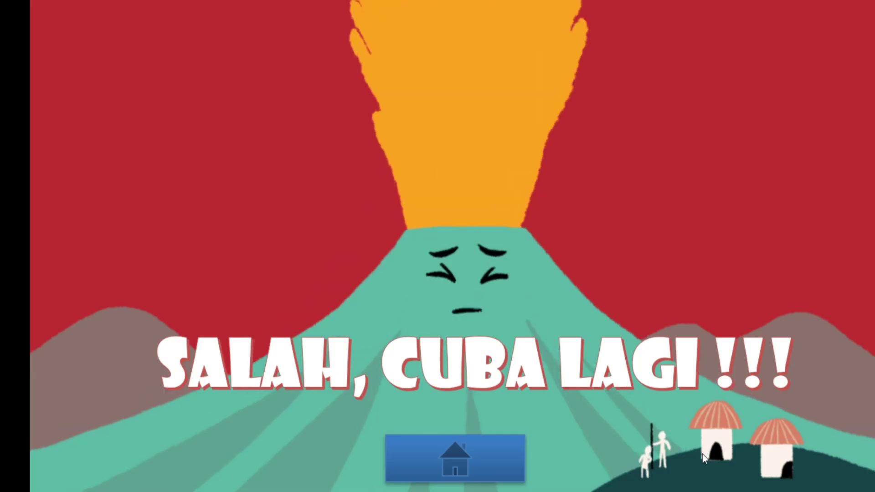
{"action": "left_click", "coordinate": [500, 468]}
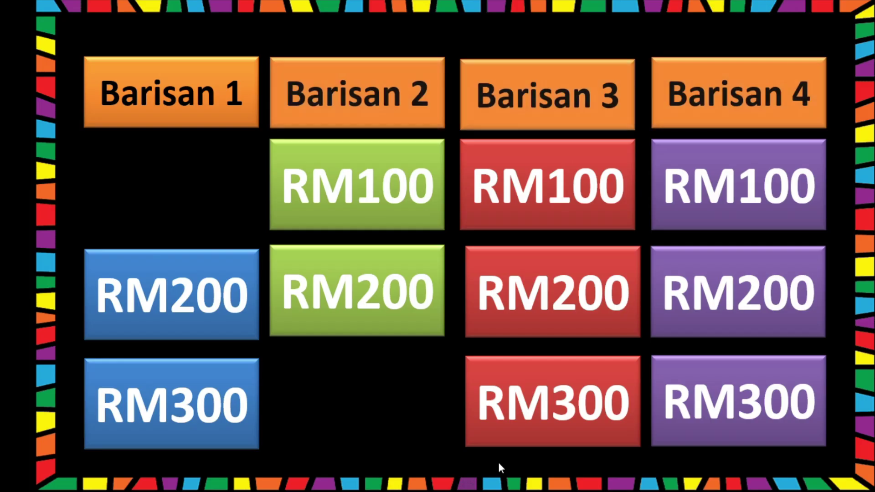
Step: Answer the Barisan 3 RM100 bicycle question and Barisan 4 RM300 with 'Dapat membeli banyak barang'
{"action": "left_click", "coordinate": [555, 221]}
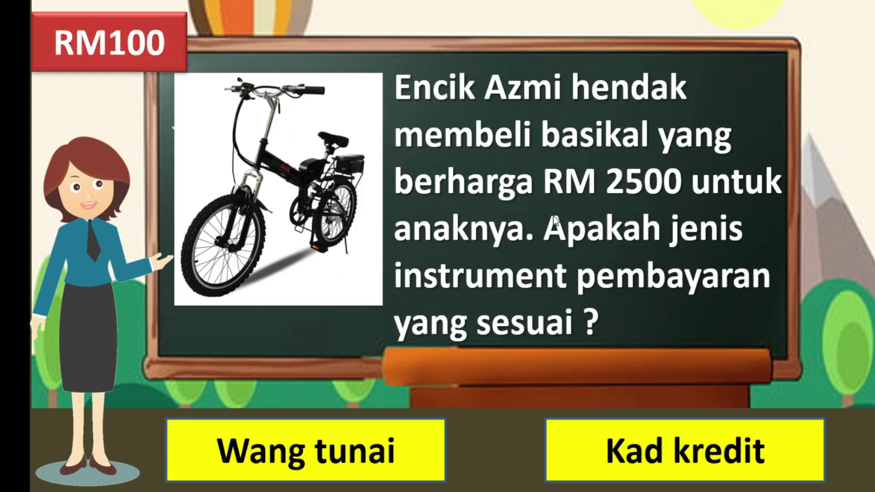
{"action": "left_click", "coordinate": [384, 454]}
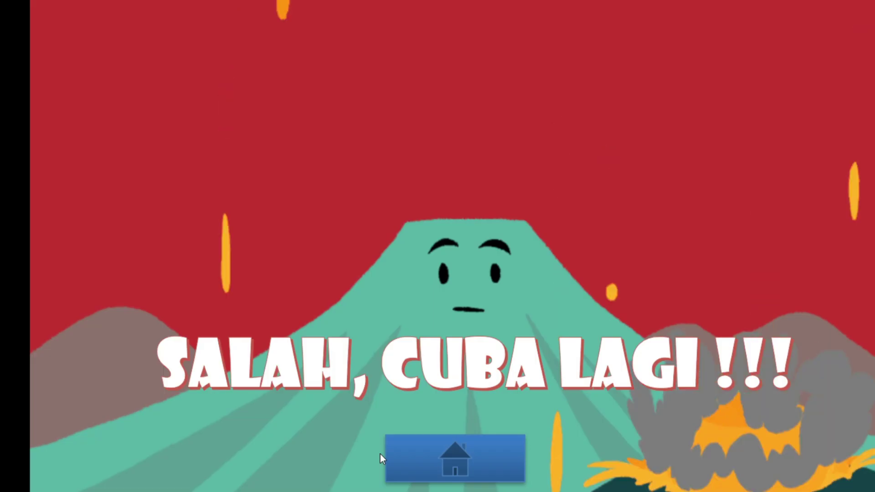
{"action": "left_click", "coordinate": [454, 460]}
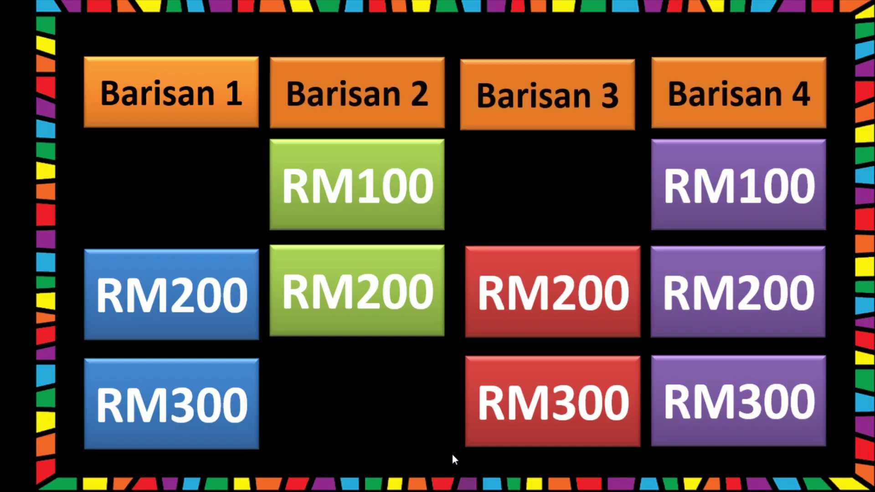
{"action": "left_click", "coordinate": [727, 400]}
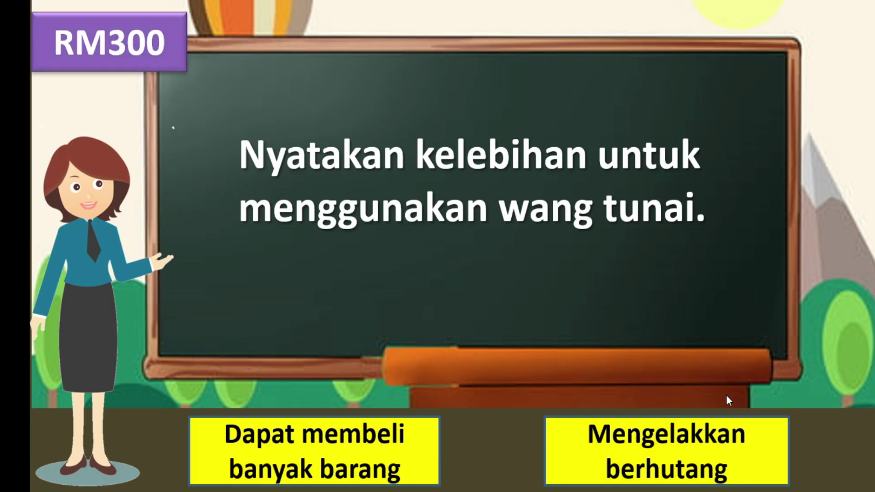
{"action": "left_click", "coordinate": [428, 471]}
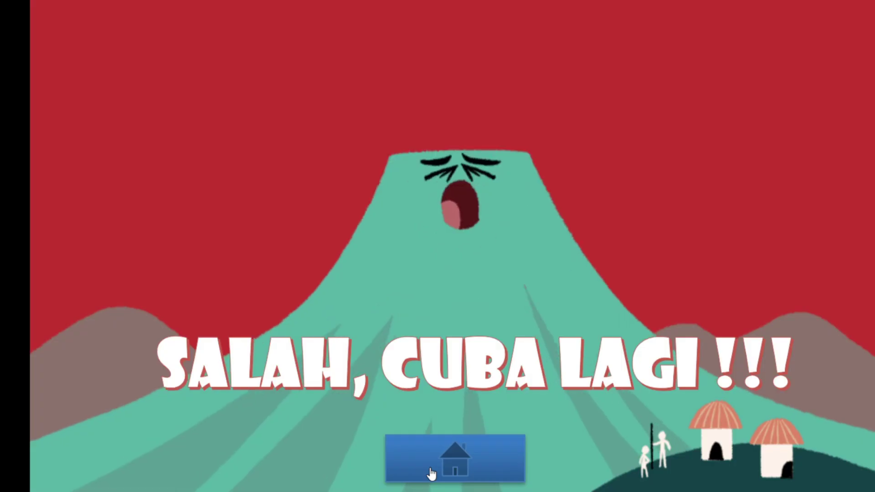
{"action": "left_click", "coordinate": [430, 472]}
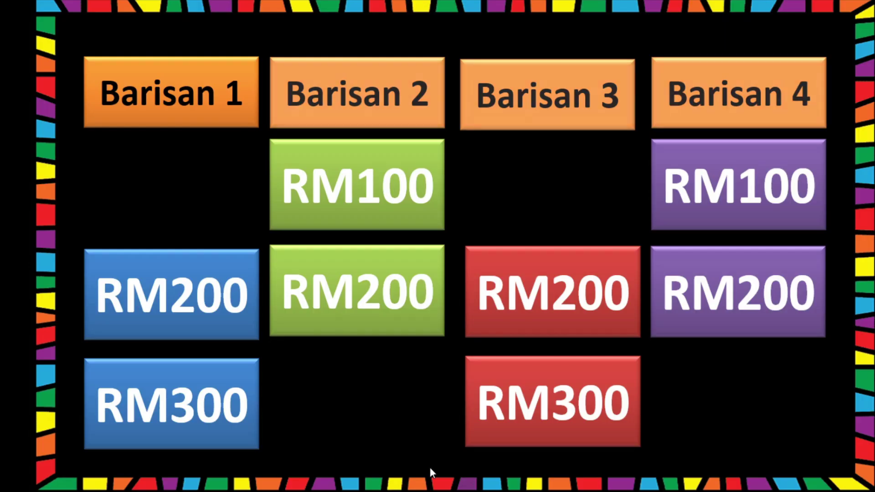
Step: Answer Barisan 1 RM300 with Kad kredit and the Barisan 4 RM100 cheque question with cek
{"action": "left_click", "coordinate": [198, 422]}
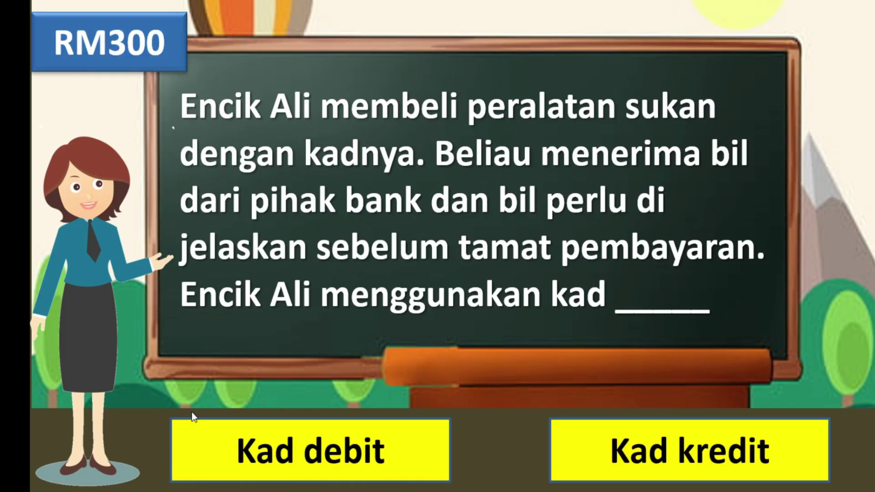
{"action": "left_click", "coordinate": [633, 448]}
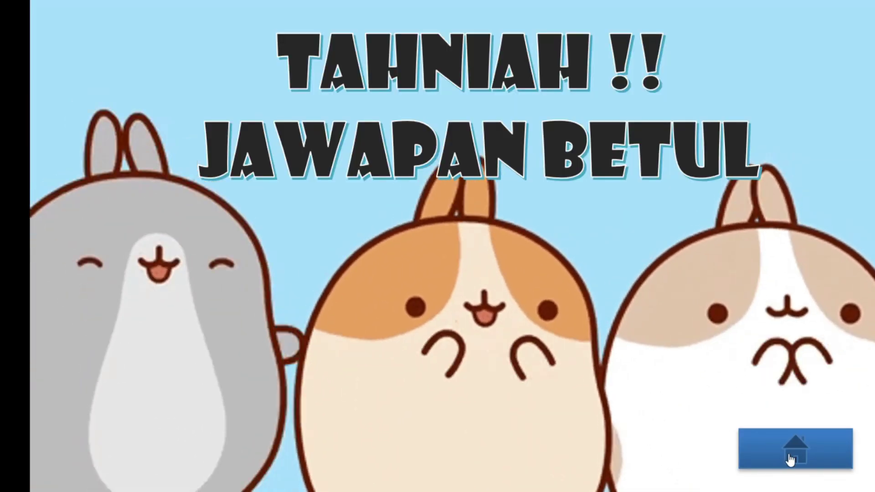
{"action": "left_click", "coordinate": [789, 451]}
{"action": "left_click", "coordinate": [770, 182]}
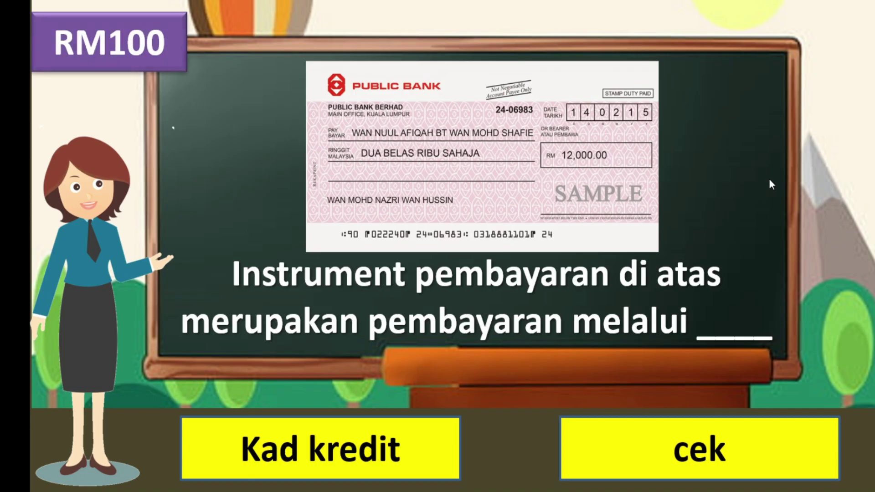
{"action": "left_click", "coordinate": [750, 475]}
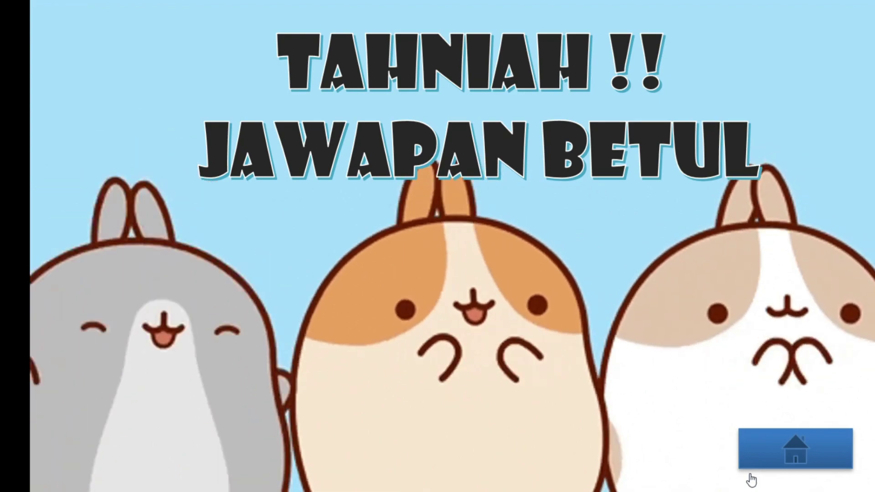
{"action": "left_click", "coordinate": [776, 456]}
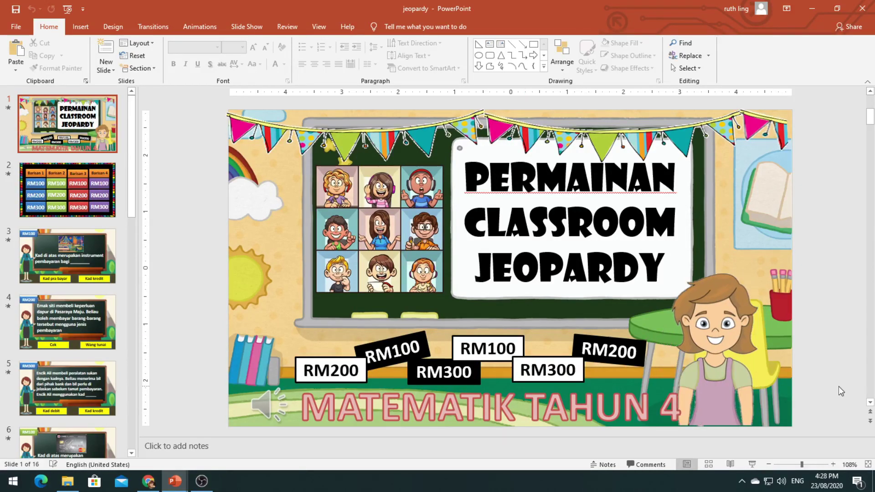
Step: Review the game board, the RM100, RM200 and RM300 question slides, and the wrong-answer volcano slide
{"action": "left_click", "coordinate": [95, 183]}
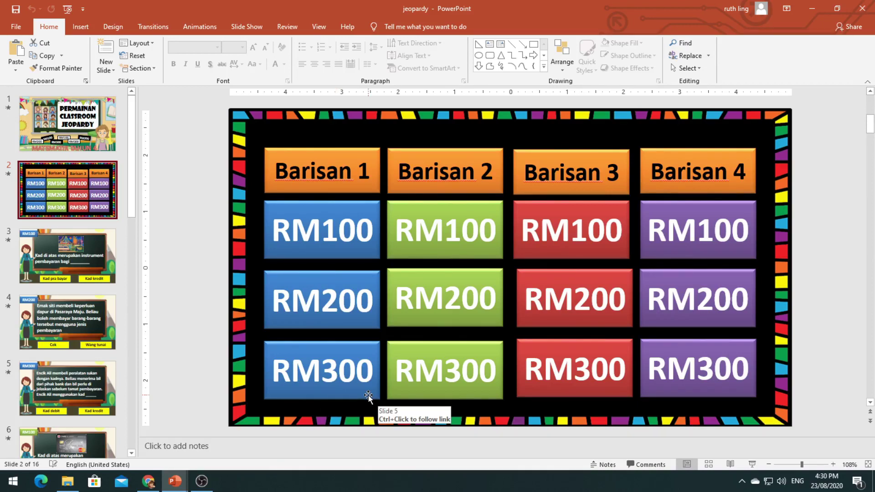
{"action": "left_click", "coordinate": [65, 276]}
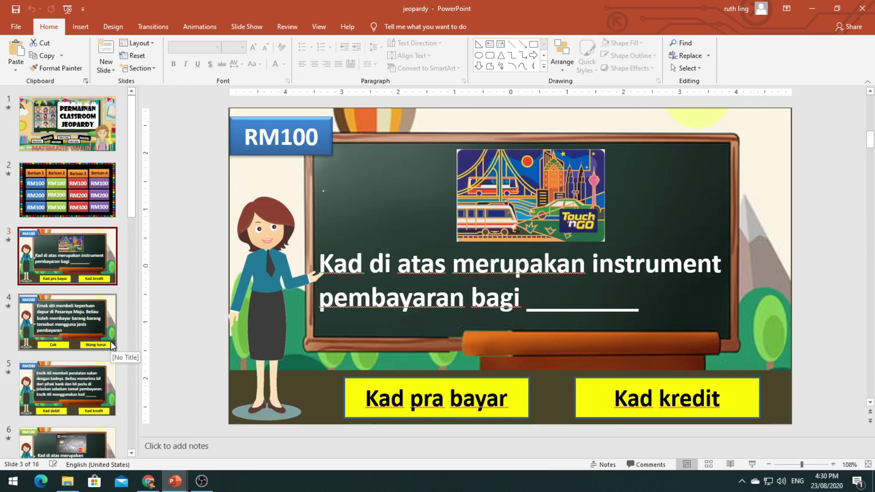
{"action": "left_click", "coordinate": [111, 341]}
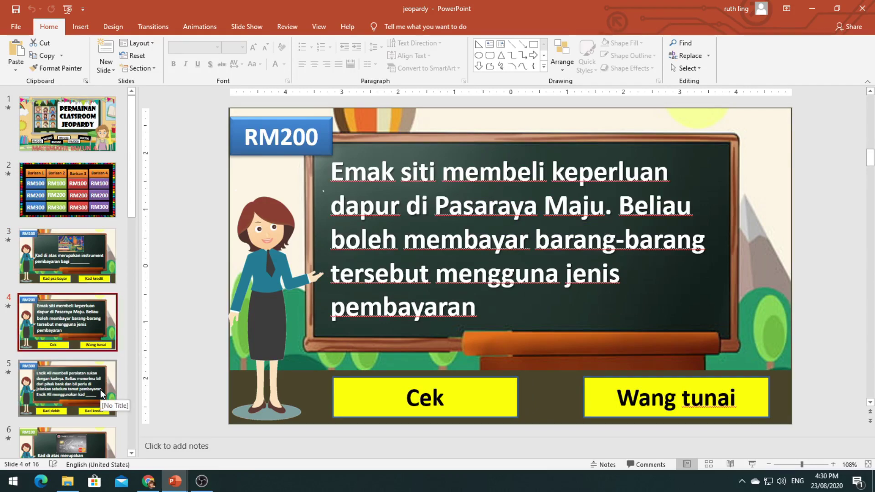
{"action": "left_click", "coordinate": [100, 390]}
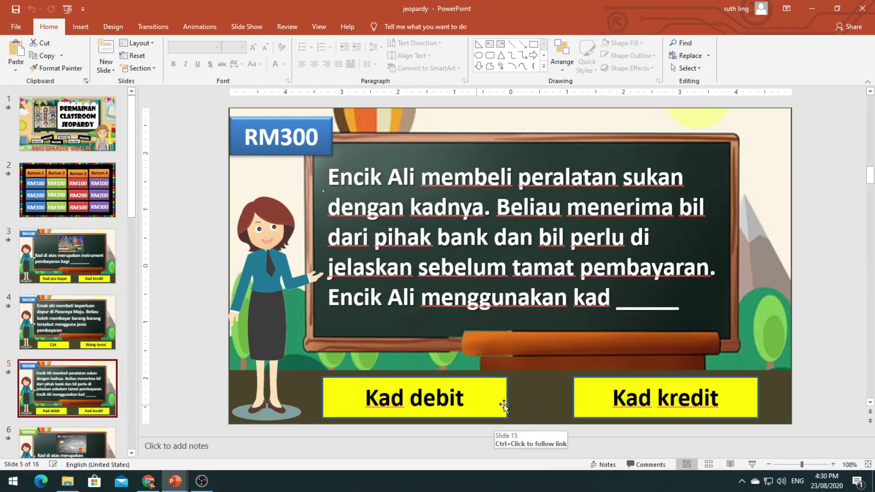
{"action": "scroll", "coordinate": [105, 419], "scroll_direction": "down", "scroll_amount": 3}
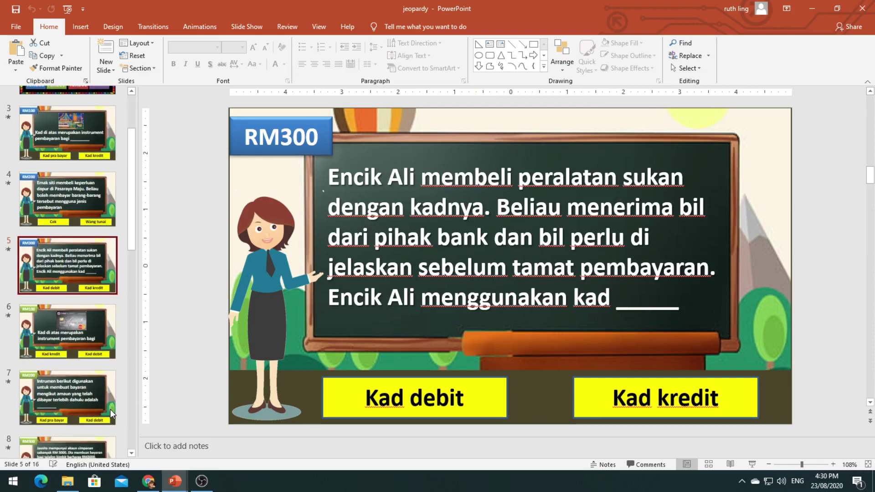
{"action": "scroll", "coordinate": [105, 419], "scroll_direction": "down", "scroll_amount": 3}
{"action": "scroll", "coordinate": [105, 417], "scroll_direction": "down", "scroll_amount": 3}
{"action": "left_click", "coordinate": [103, 414]}
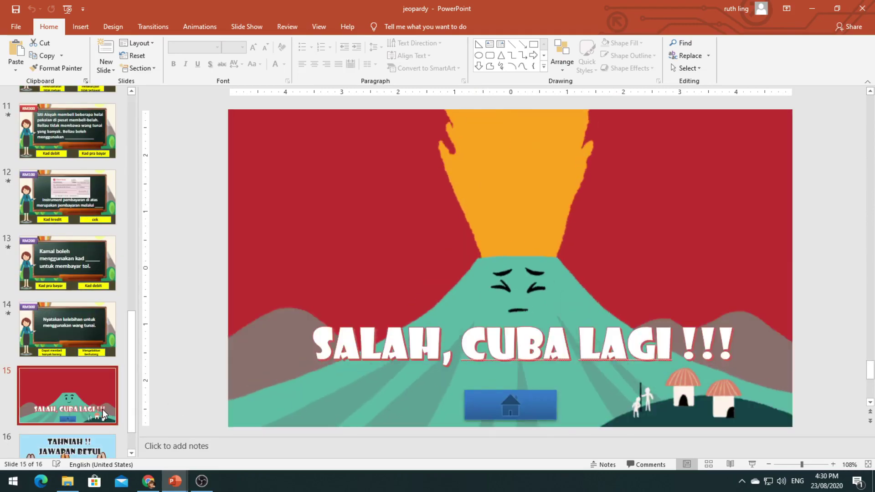
{"action": "scroll", "coordinate": [103, 414], "scroll_direction": "down", "scroll_amount": 2}
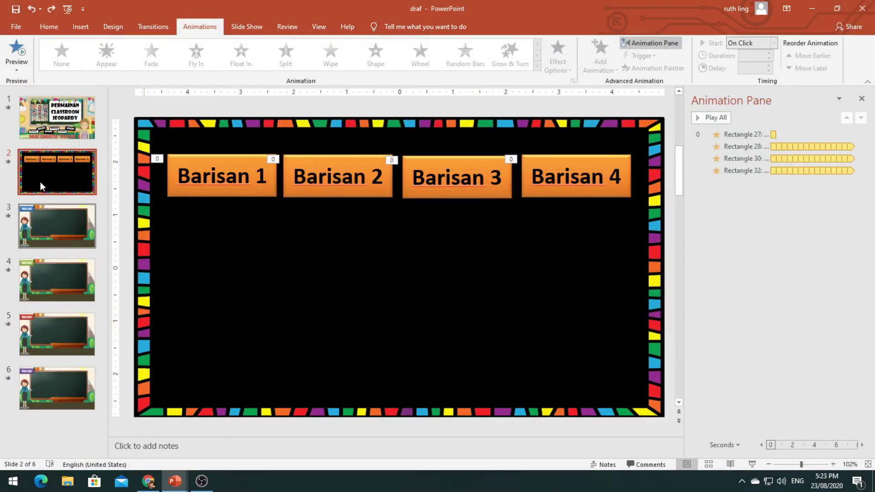
Step: On the draf board slide, draw a rectangle tile under Barisan 1
{"action": "left_click", "coordinate": [26, 119]}
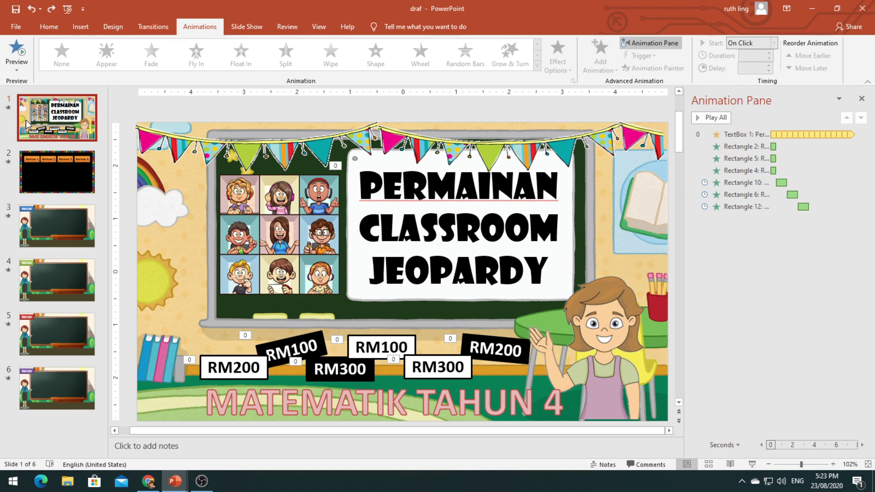
{"action": "key", "text": "Down"}
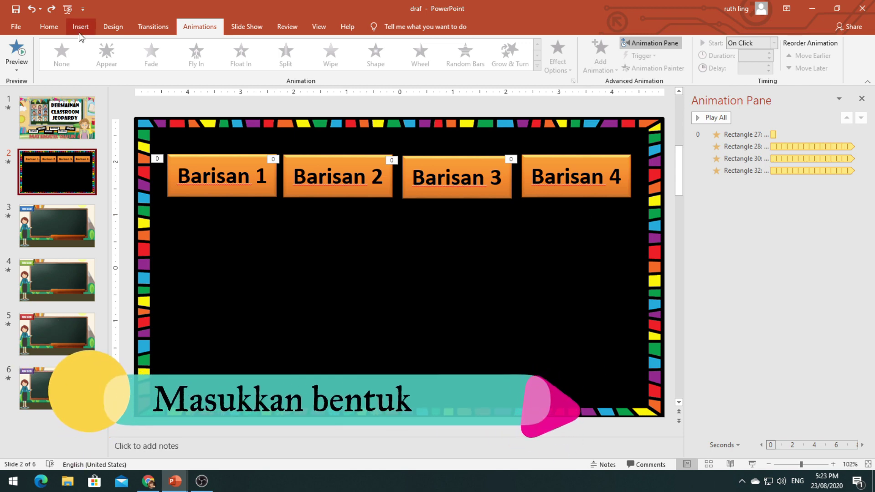
{"action": "left_click", "coordinate": [80, 26]}
{"action": "left_click", "coordinate": [175, 54]}
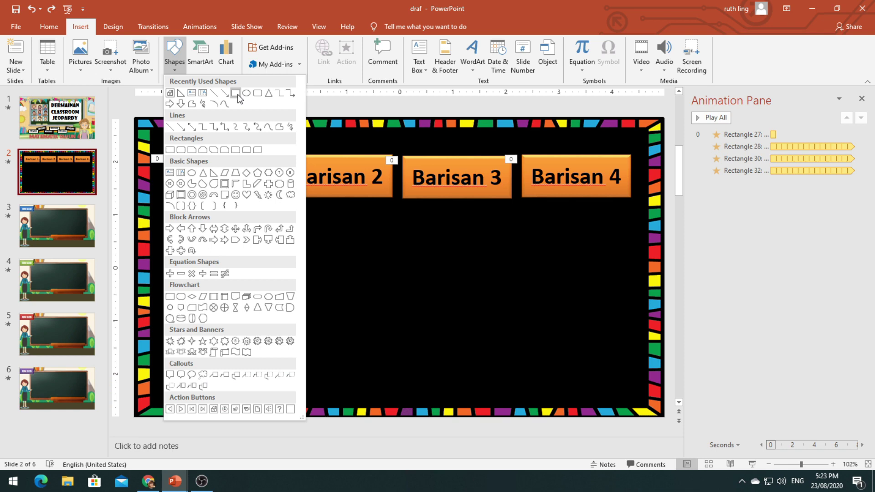
{"action": "left_click", "coordinate": [235, 93]}
{"action": "left_click_drag", "start_coordinate": [168, 207], "coordinate": [277, 256]}
Step: Label the new tile RM100, then go to slide 3 for its question
{"action": "right_click", "coordinate": [248, 246]}
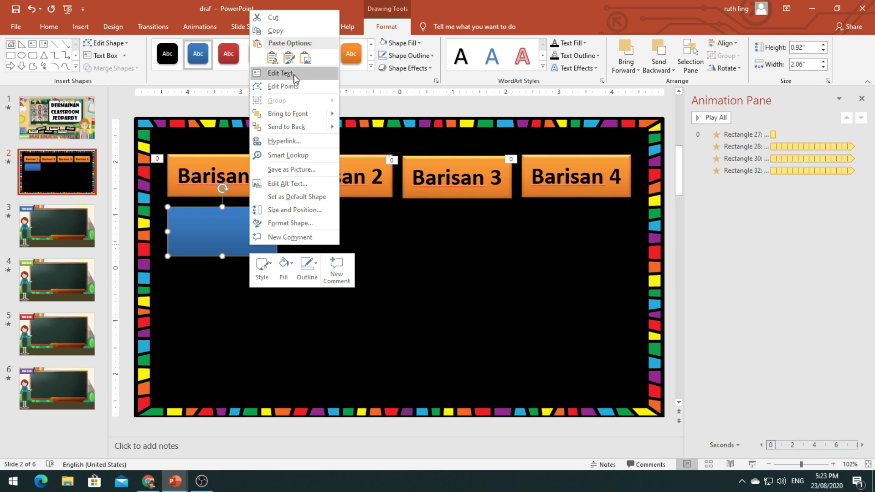
{"action": "left_click", "coordinate": [294, 74]}
{"action": "type", "text": "RM100"}
{"action": "left_click", "coordinate": [313, 276]}
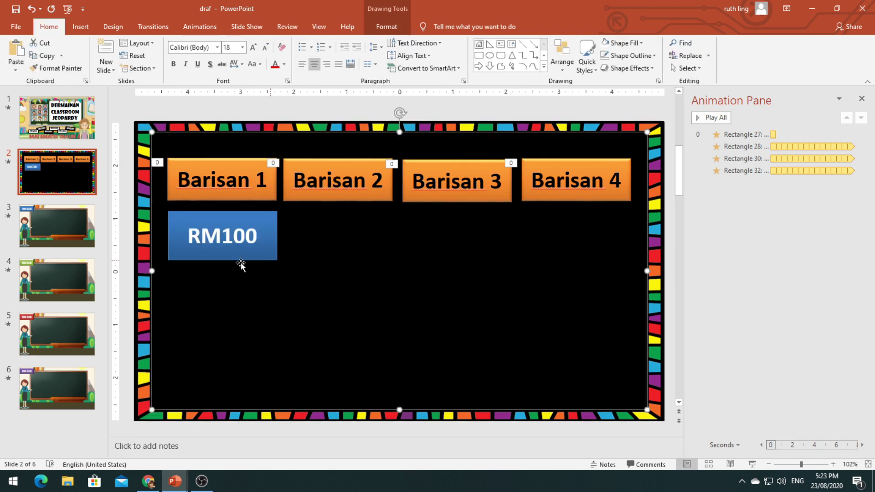
{"action": "left_click", "coordinate": [70, 230]}
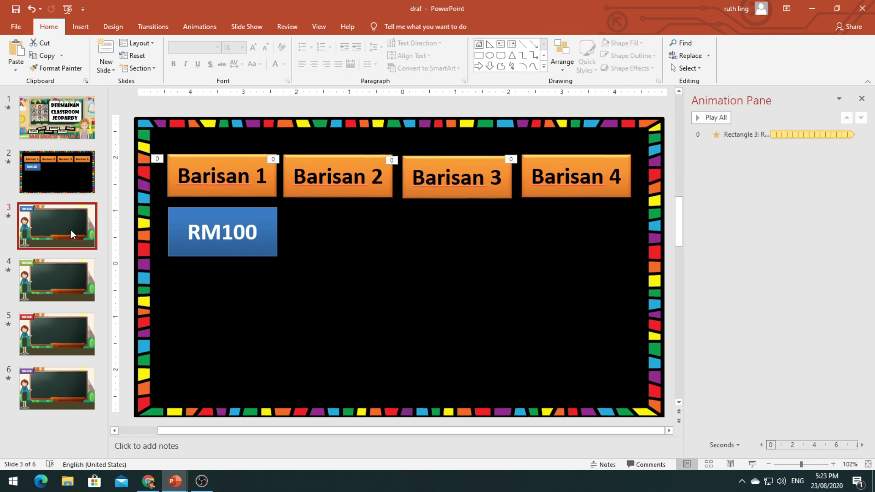
{"action": "key", "text": "alt+n"}
Step: Add a centred '5 + 12 =' text box on slide 3's blackboard
{"action": "key", "text": "x"}
{"action": "left_click_drag", "start_coordinate": [259, 182], "coordinate": [506, 203]}
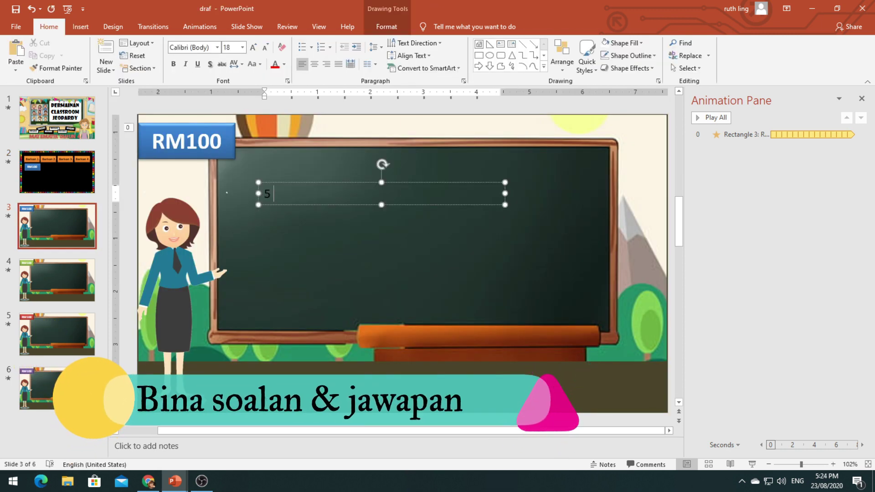
{"action": "type", "text": "5 + 12 ="}
{"action": "left_click", "coordinate": [315, 65]}
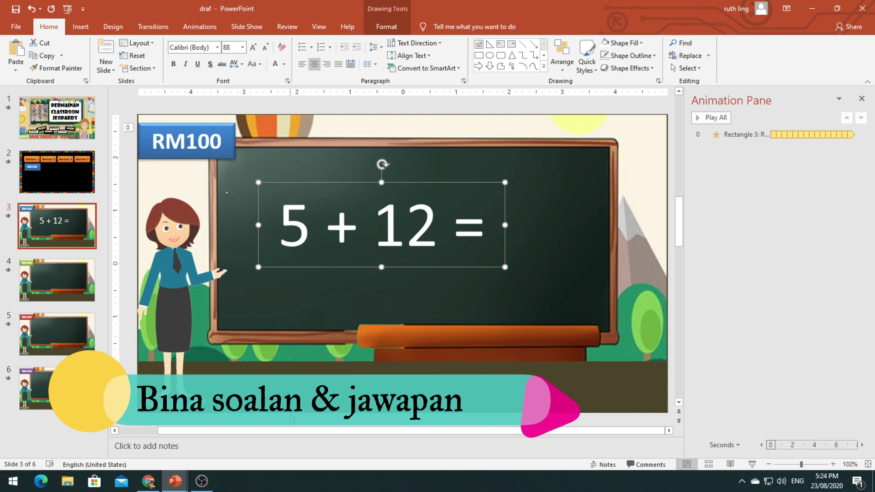
Step: Add yellow bold answer boxes 17 and 19 side by side below the blackboard
{"action": "left_click", "coordinate": [81, 27]}
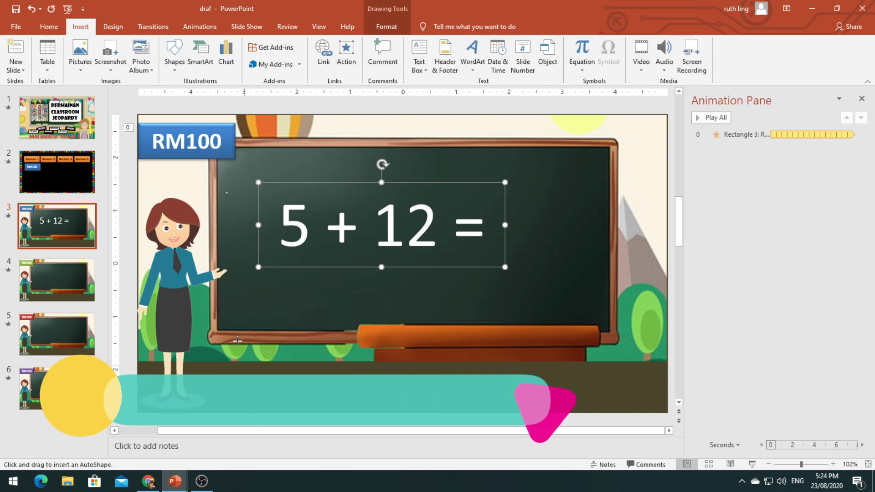
{"action": "left_click_drag", "start_coordinate": [223, 366], "coordinate": [363, 404]}
{"action": "left_click", "coordinate": [417, 123]}
{"action": "type", "text": "17"}
{"action": "key", "text": "ctrl+a"}
{"action": "left_click", "coordinate": [49, 27]}
{"action": "left_click", "coordinate": [176, 64]}
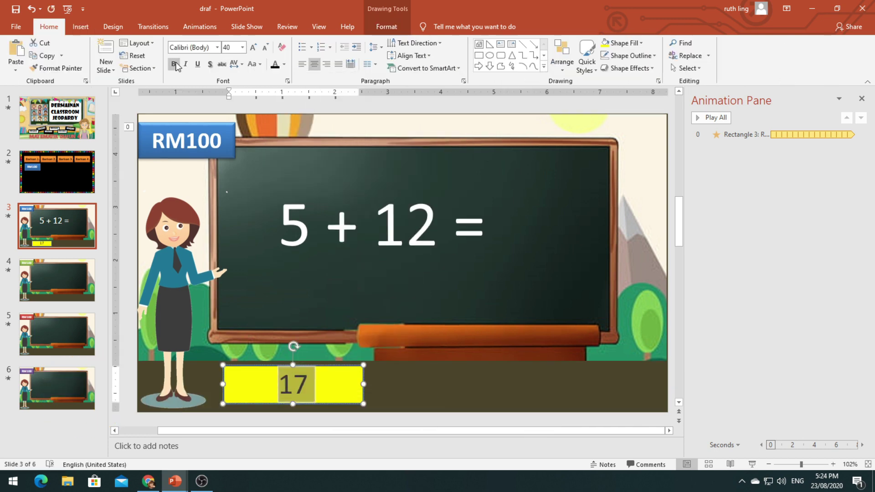
{"action": "left_click_drag", "start_coordinate": [348, 371], "coordinate": [570, 380]}
{"action": "double_click", "coordinate": [504, 380]}
{"action": "type", "text": "19"}
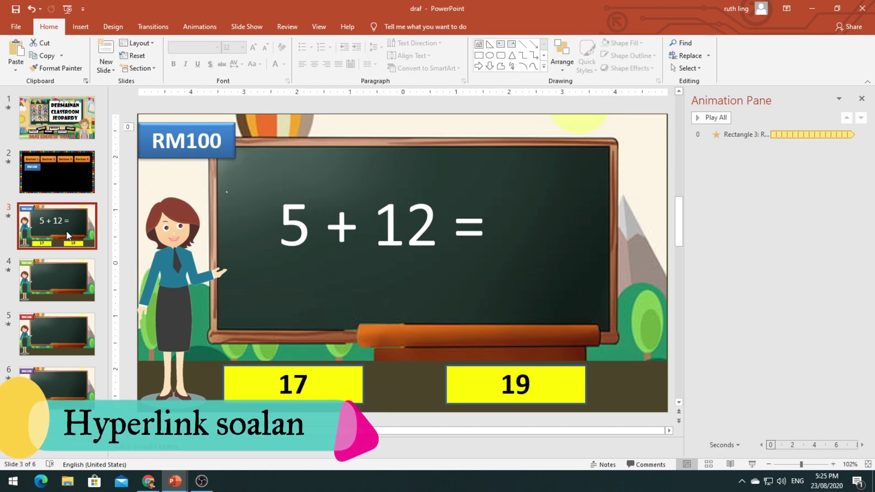
{"action": "key", "text": "Up"}
Step: Give the RM100 tile a click action hyperlinking to slide 3 with the Cash Register sound
{"action": "left_click", "coordinate": [252, 210]}
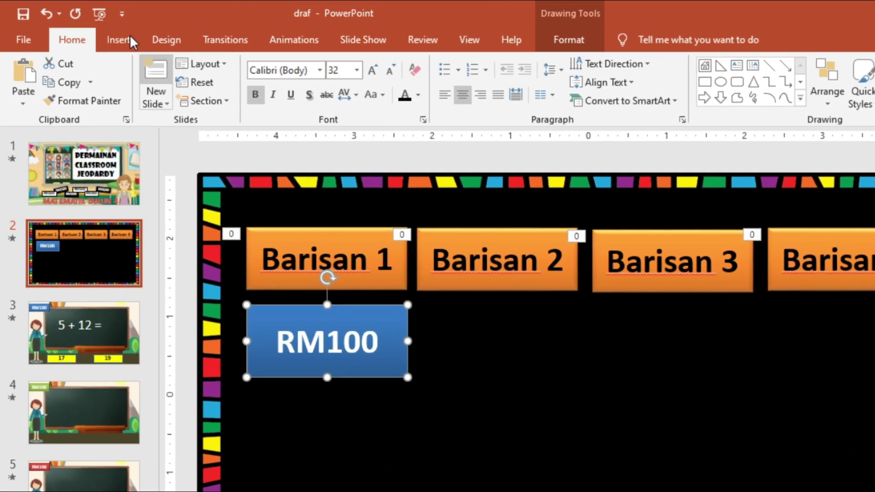
{"action": "left_click", "coordinate": [121, 38]}
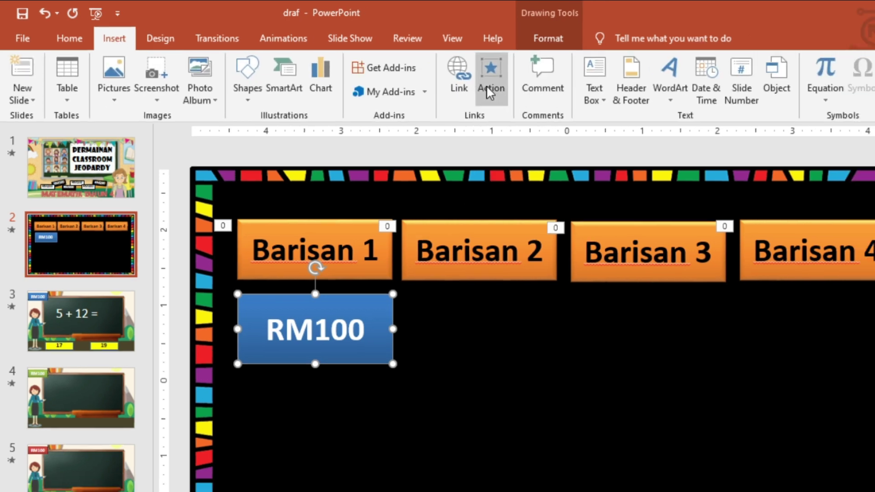
{"action": "left_click", "coordinate": [511, 79]}
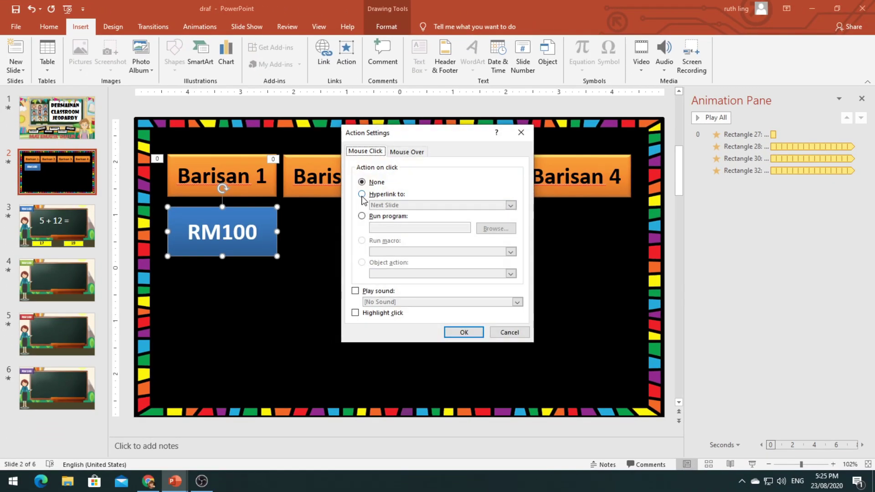
{"action": "left_click", "coordinate": [362, 194]}
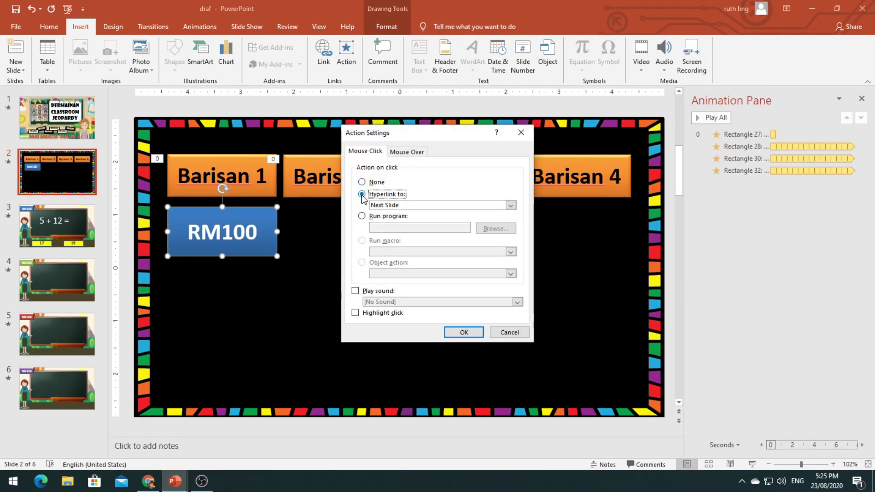
{"action": "left_click", "coordinate": [511, 206]}
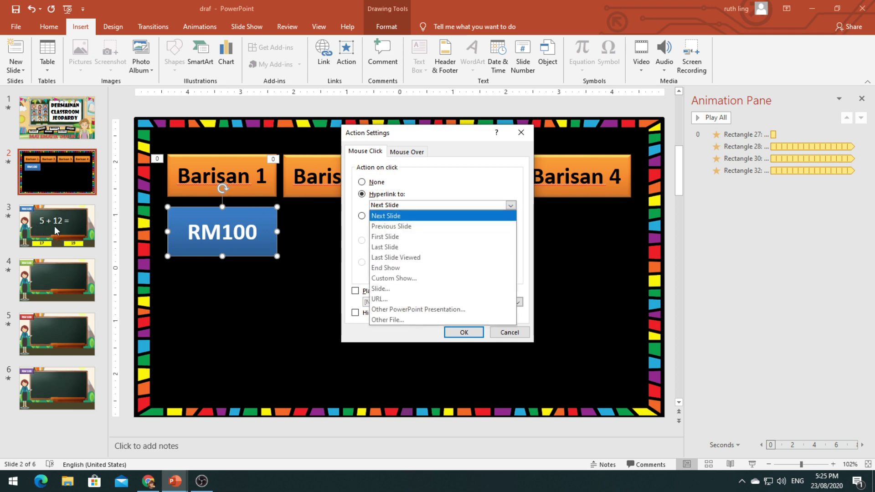
{"action": "left_click", "coordinate": [402, 289]}
{"action": "left_click", "coordinate": [328, 203]}
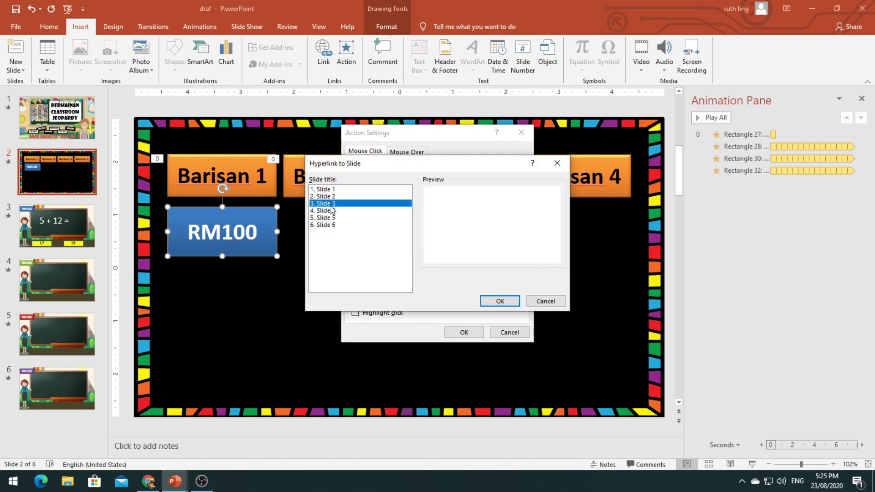
{"action": "left_click", "coordinate": [500, 301]}
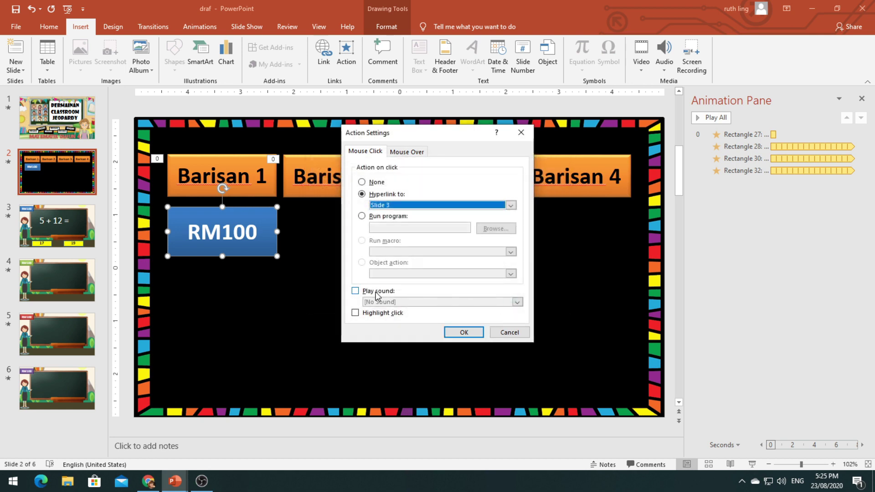
{"action": "left_click", "coordinate": [355, 291]}
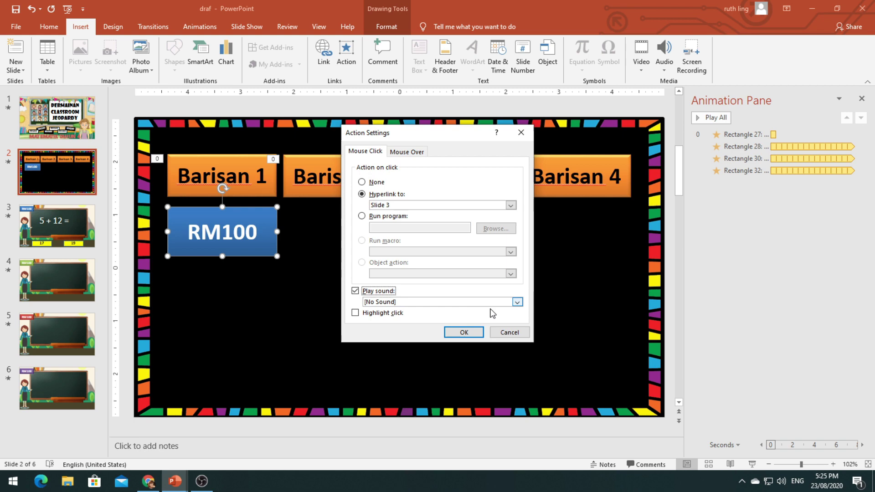
{"action": "left_click", "coordinate": [518, 302]}
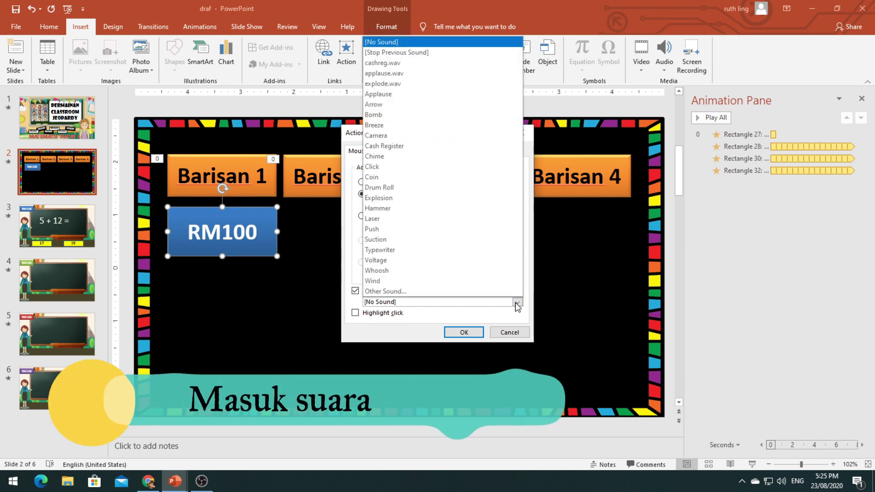
{"action": "left_click", "coordinate": [385, 146]}
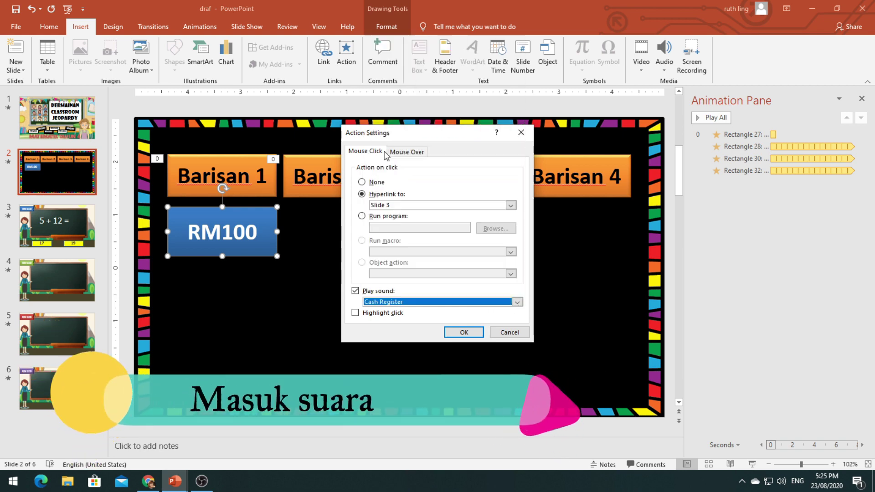
Step: Apply the RM100 action and test in a slide show that it reaches the 5 + 12 = question
{"action": "left_click", "coordinate": [464, 333]}
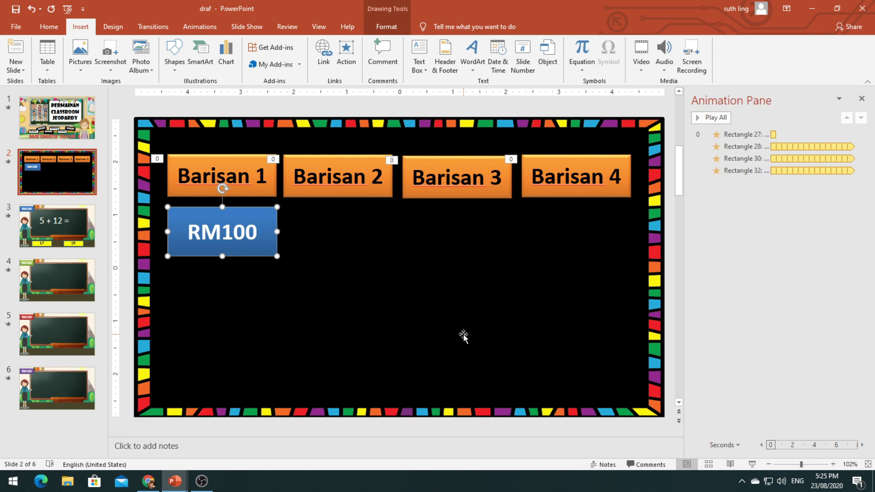
{"action": "left_click", "coordinate": [753, 464]}
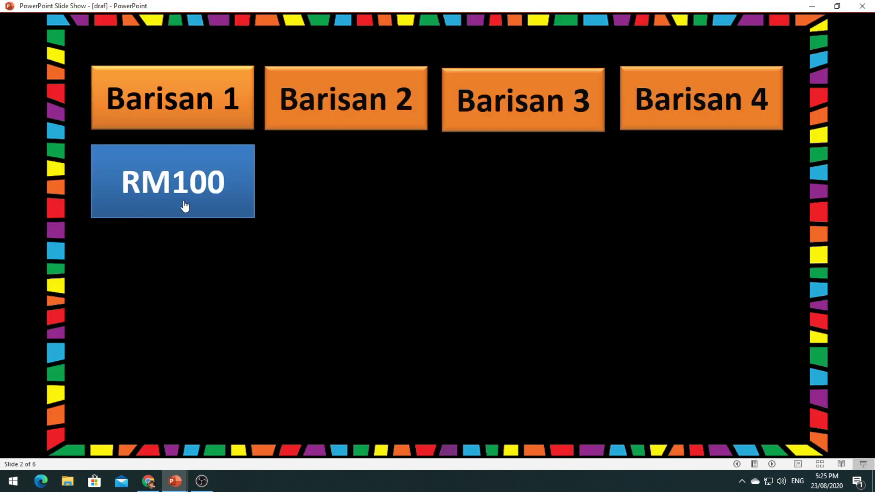
{"action": "left_click", "coordinate": [185, 206]}
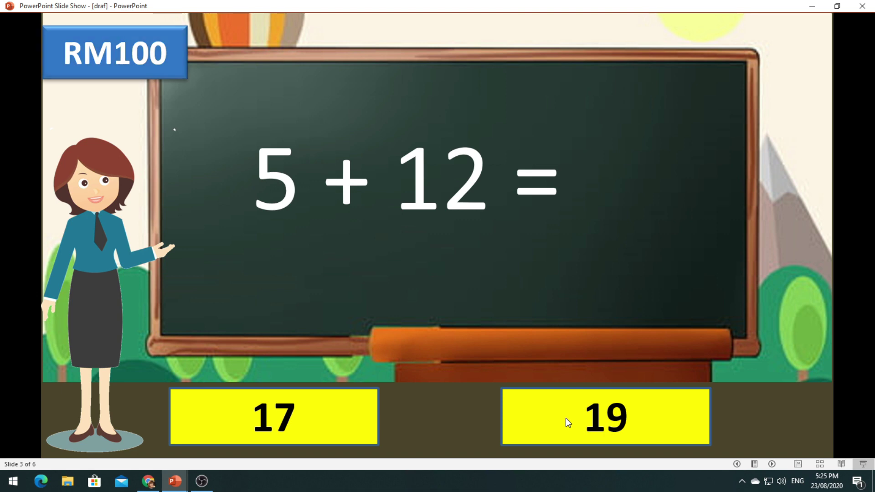
{"action": "key", "text": "Escape"}
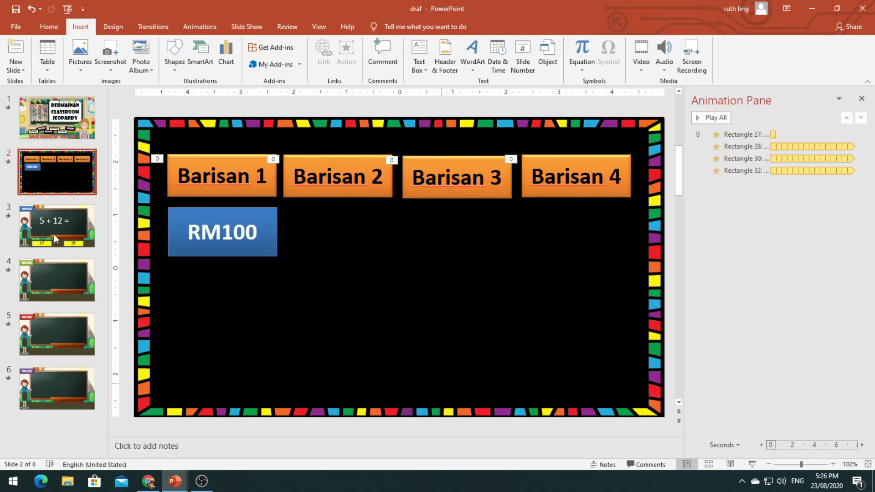
Step: Add a new slide 7 at the end of the deck and delete its content placeholder
{"action": "left_click", "coordinate": [55, 237]}
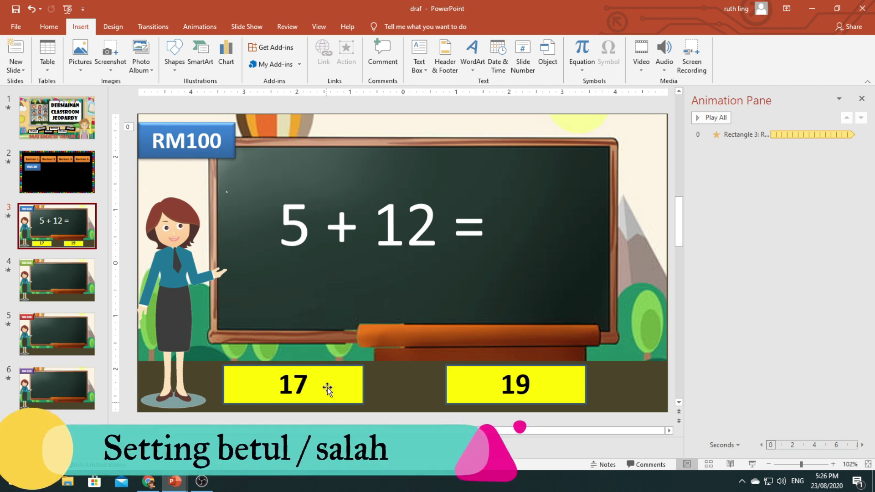
{"action": "left_click", "coordinate": [330, 379]}
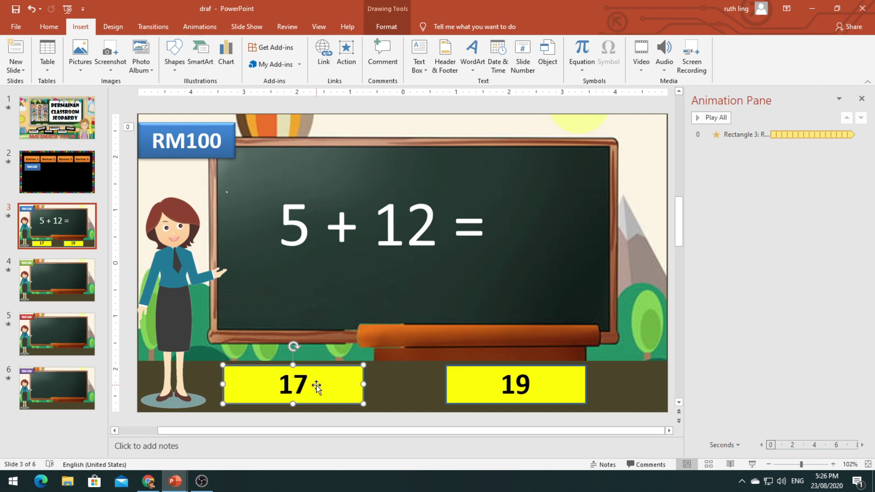
{"action": "left_click", "coordinate": [61, 427]}
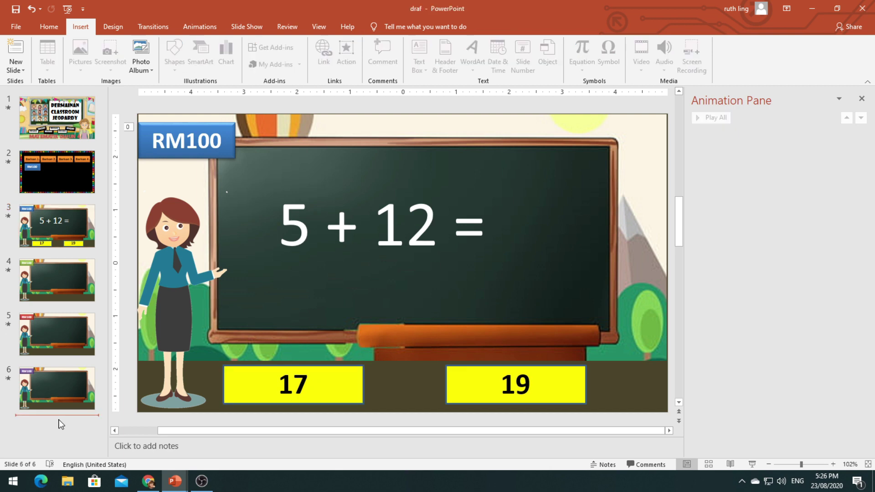
{"action": "left_click", "coordinate": [48, 26]}
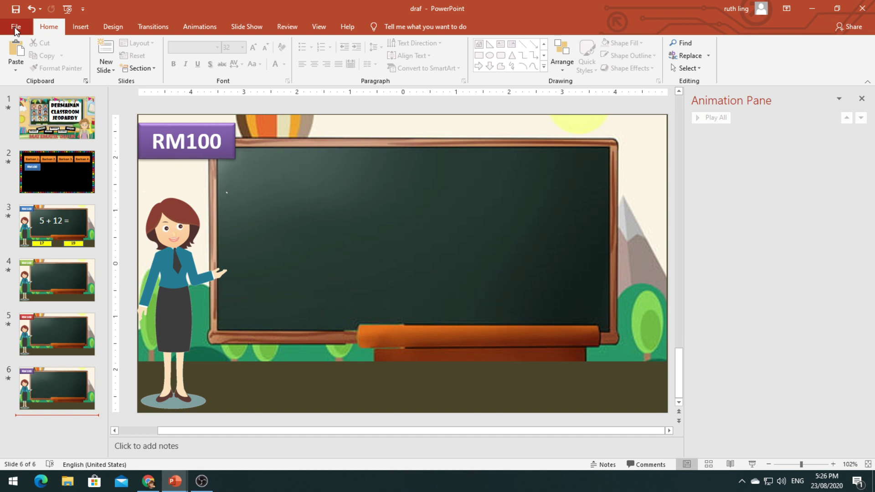
{"action": "left_click", "coordinate": [106, 51]}
{"action": "left_click", "coordinate": [283, 188]}
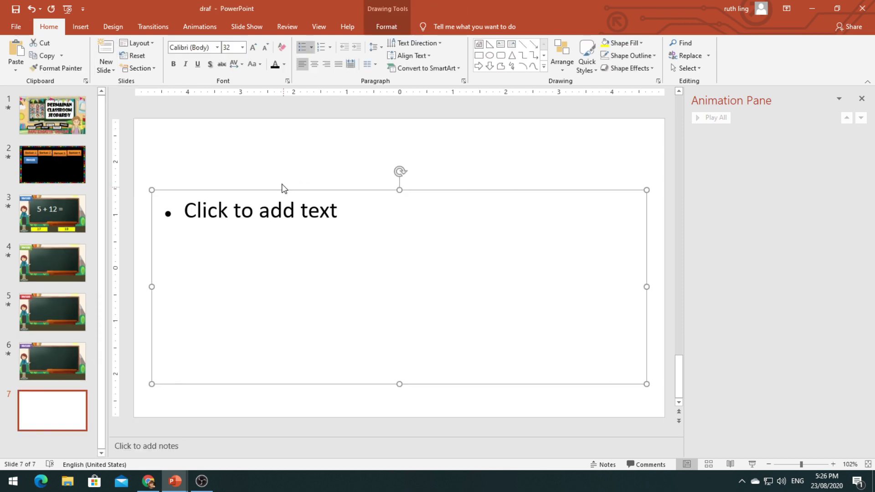
{"action": "key", "text": "Delete"}
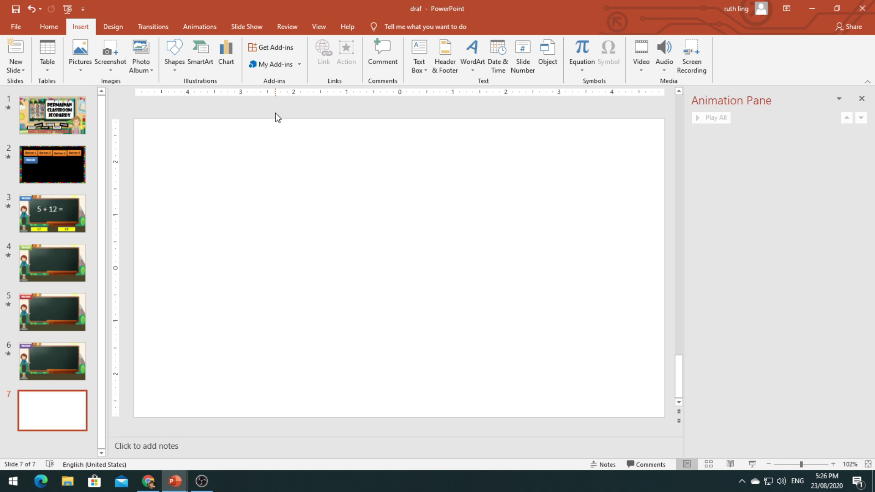
Step: Insert the Desktop GIF on slide 7, enlarge it, caption it 'Tahniah , betul !!!', and add slide 8
{"action": "left_click", "coordinate": [81, 68]}
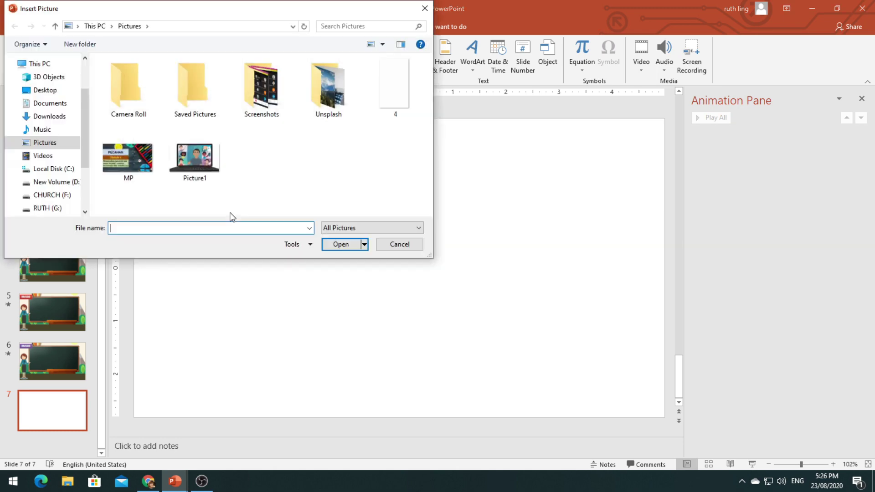
{"action": "left_click", "coordinate": [39, 86]}
{"action": "double_click", "coordinate": [273, 152]}
{"action": "left_click_drag", "start_coordinate": [631, 403], "coordinate": [631, 404]}
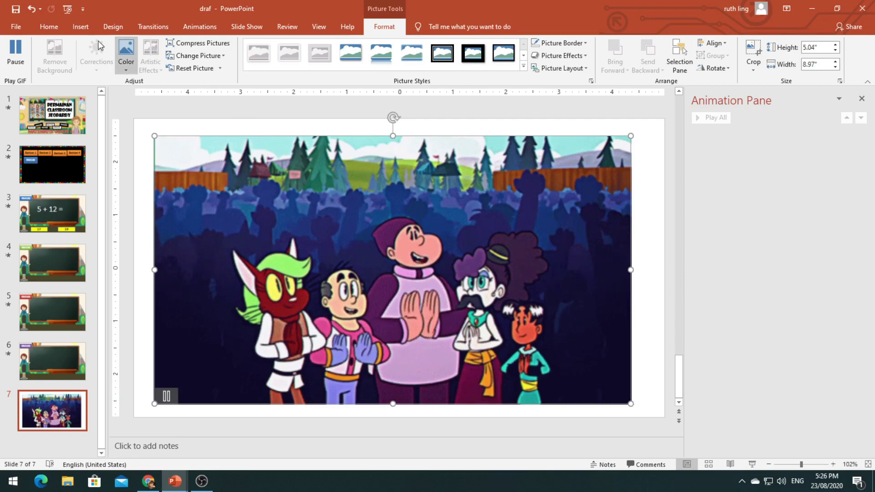
{"action": "left_click", "coordinate": [81, 27]}
{"action": "left_click", "coordinate": [417, 69]}
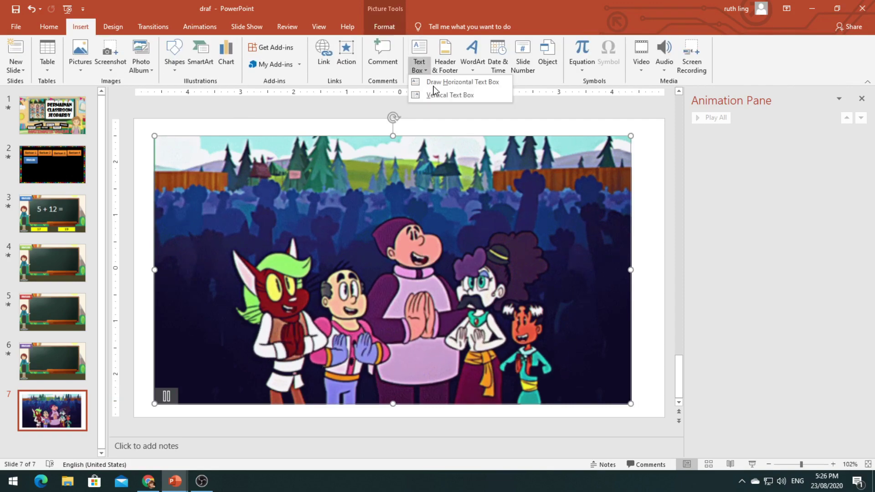
{"action": "left_click", "coordinate": [463, 82]}
{"action": "left_click", "coordinate": [374, 210]}
{"action": "type", "text": "Tahniah , betul !!!"}
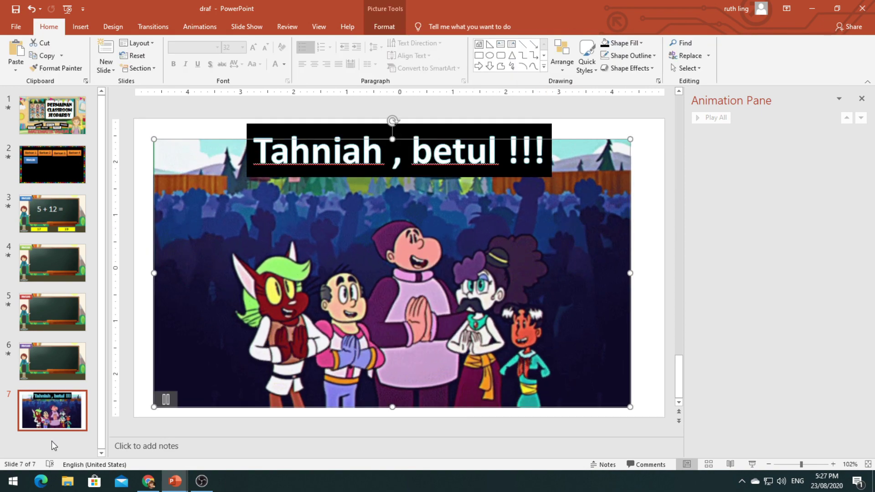
{"action": "left_click", "coordinate": [51, 441]}
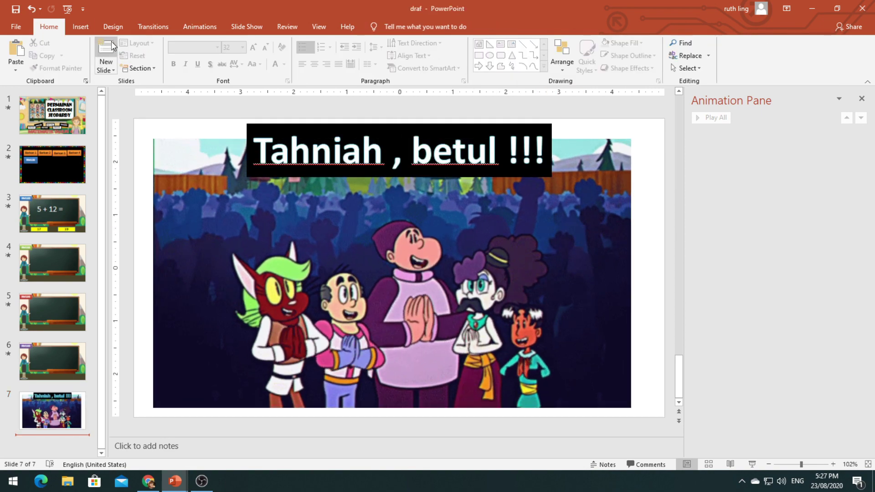
{"action": "left_click", "coordinate": [106, 48]}
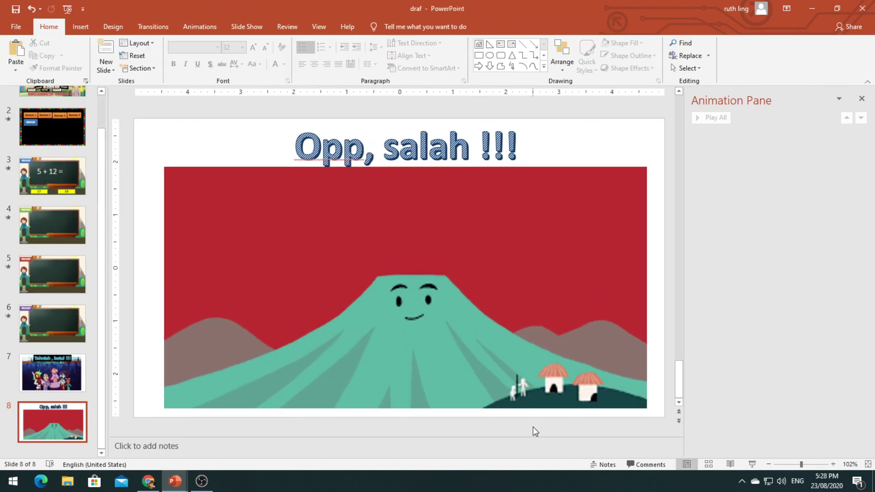
Step: Select the 17 answer box on the 5 + 12 = slide and bring up its action settings
{"action": "left_click", "coordinate": [64, 387]}
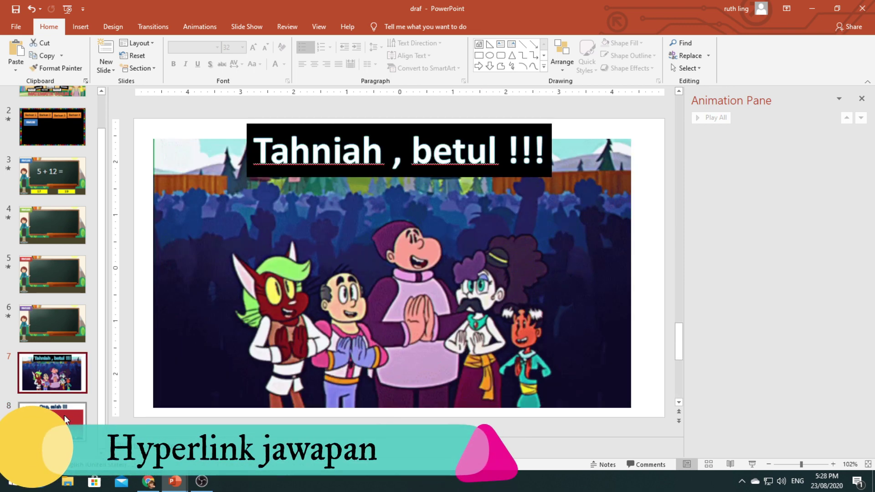
{"action": "left_click", "coordinate": [64, 413]}
{"action": "left_click", "coordinate": [64, 387]}
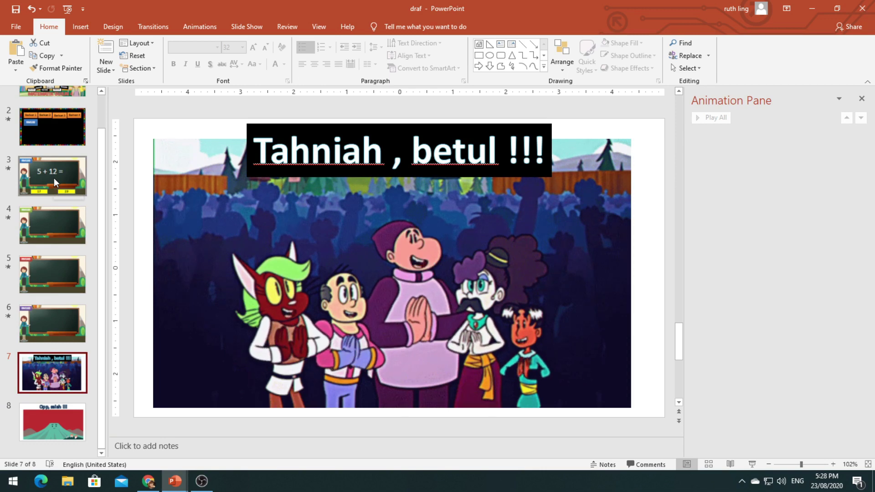
{"action": "left_click", "coordinate": [53, 179]}
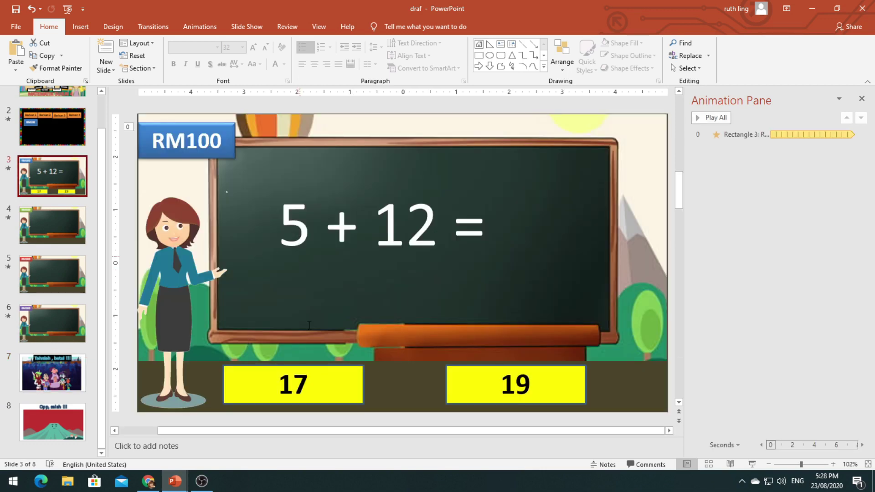
{"action": "left_click", "coordinate": [319, 371]}
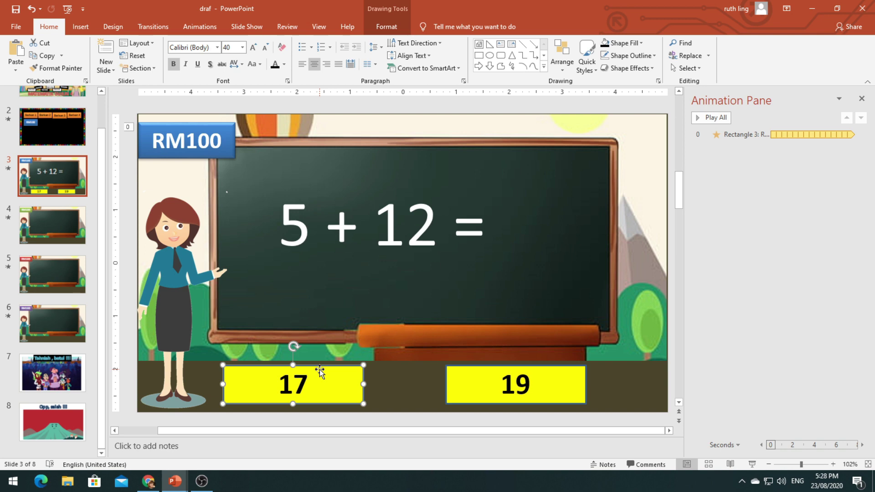
{"action": "left_click", "coordinate": [81, 28]}
{"action": "left_click", "coordinate": [345, 54]}
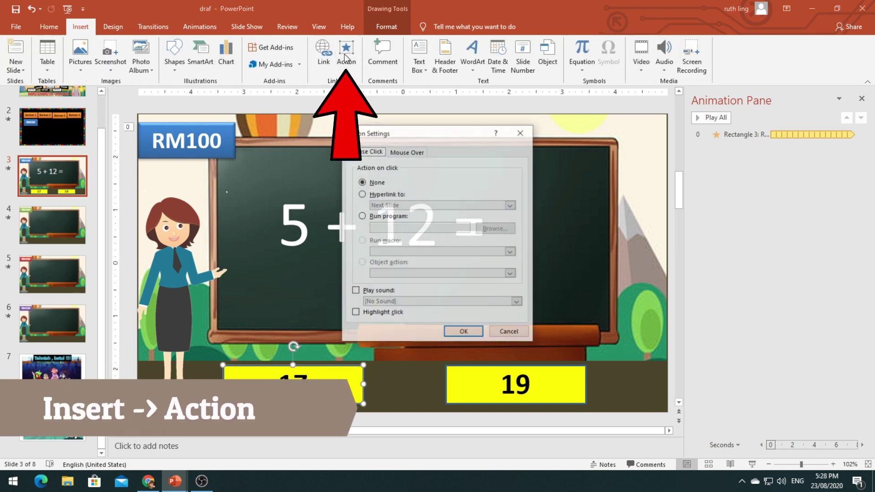
Step: Hyperlink the 17 box to slide 7 with the Applause sound and apply it
{"action": "left_click", "coordinate": [362, 194]}
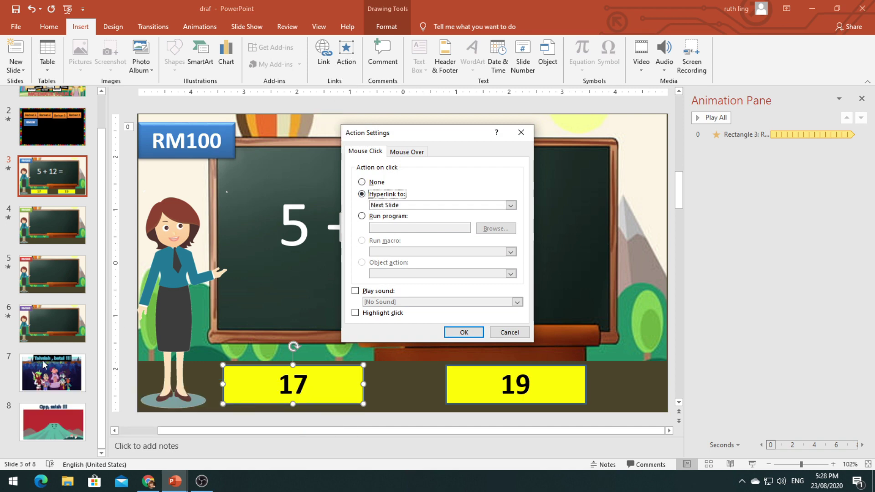
{"action": "left_click", "coordinate": [511, 205]}
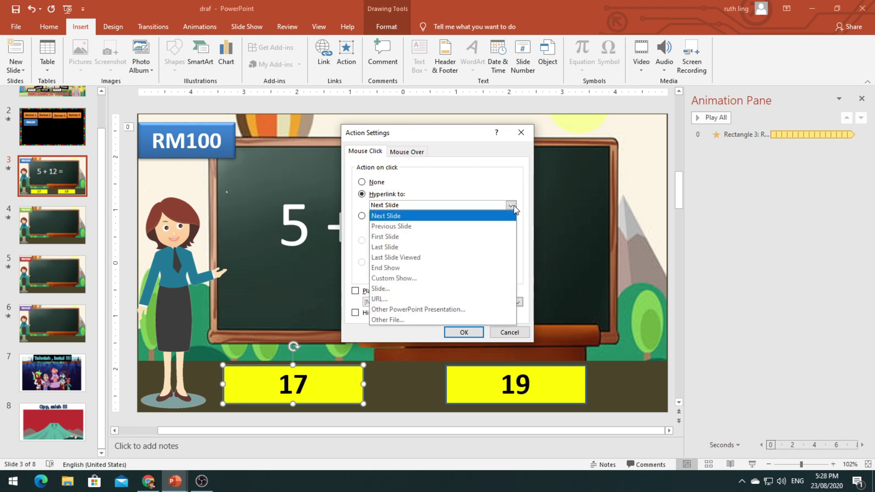
{"action": "left_click", "coordinate": [389, 290]}
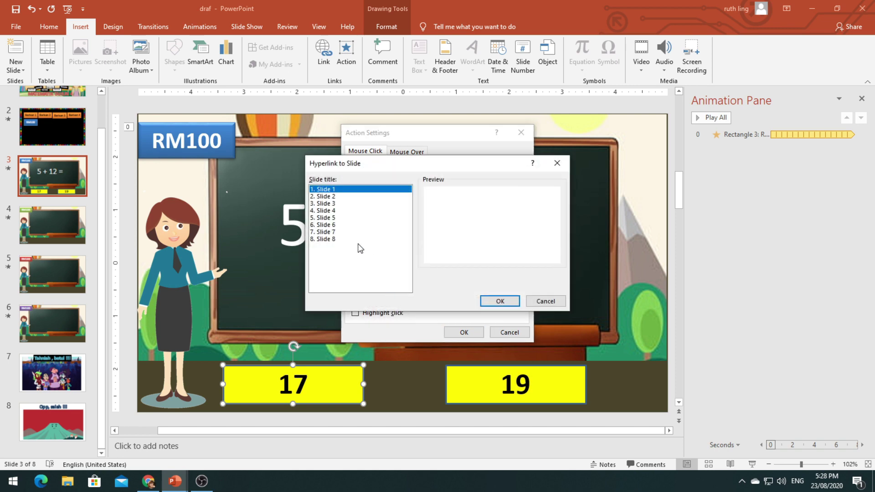
{"action": "left_click", "coordinate": [331, 232]}
{"action": "left_click", "coordinate": [519, 303]}
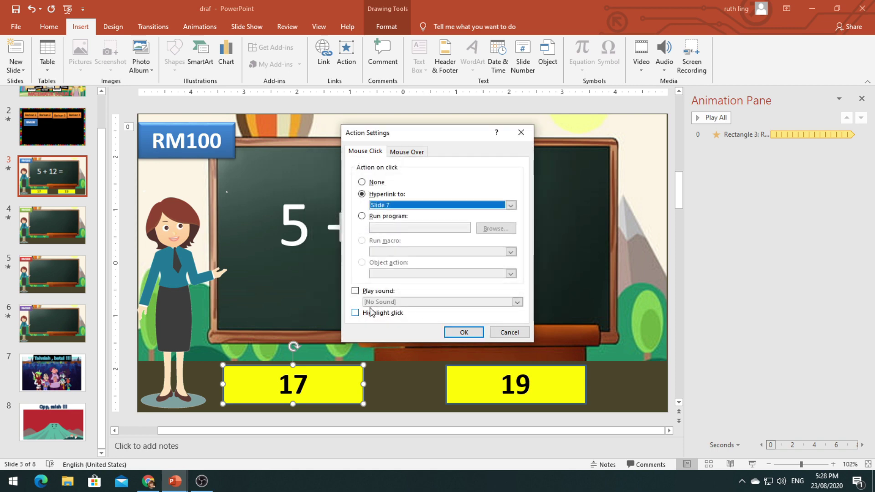
{"action": "left_click", "coordinate": [356, 291]}
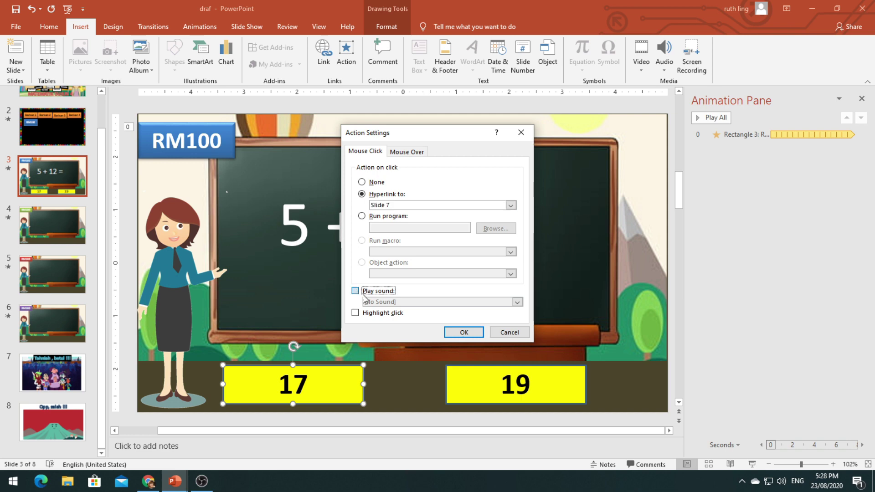
{"action": "left_click", "coordinate": [518, 302]}
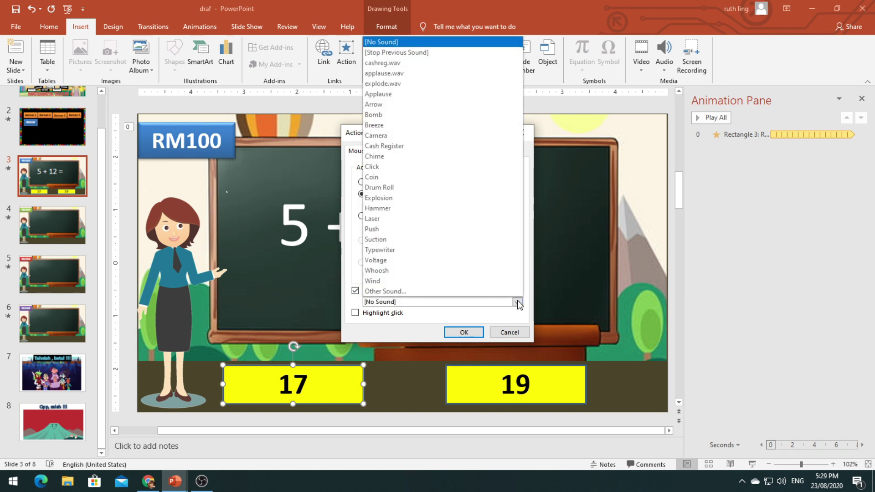
{"action": "left_click", "coordinate": [410, 95]}
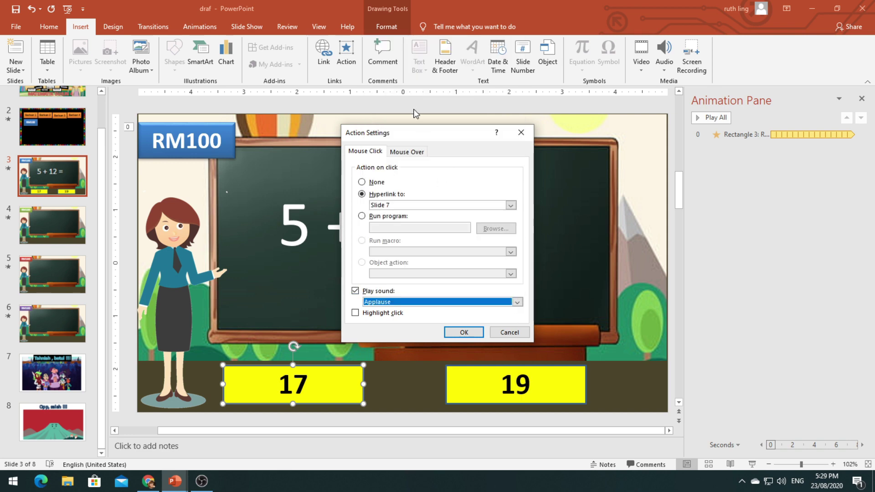
{"action": "left_click", "coordinate": [467, 335]}
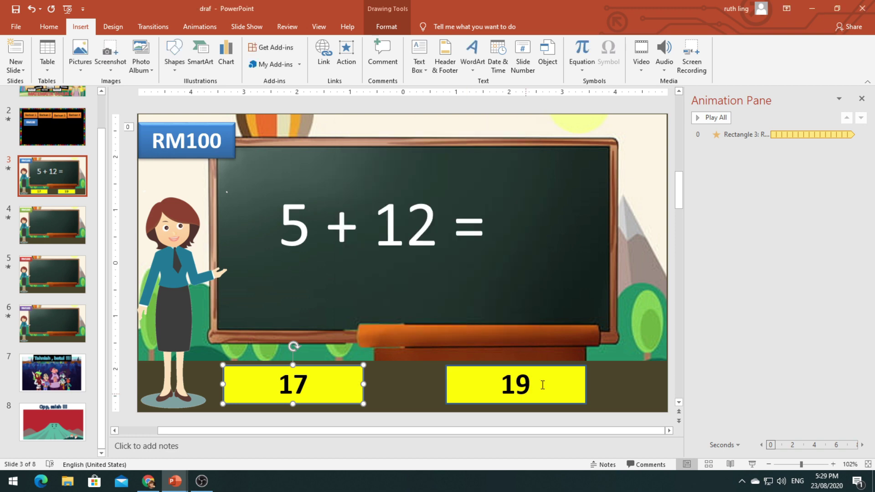
Step: Hyperlink the 19 answer box to slide 8 with the Explosion sound and apply it
{"action": "left_click", "coordinate": [551, 368]}
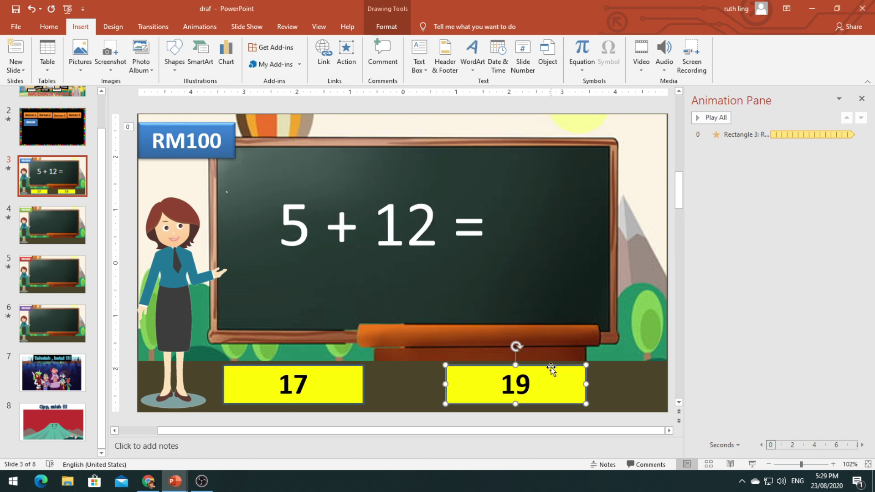
{"action": "left_click", "coordinate": [346, 54]}
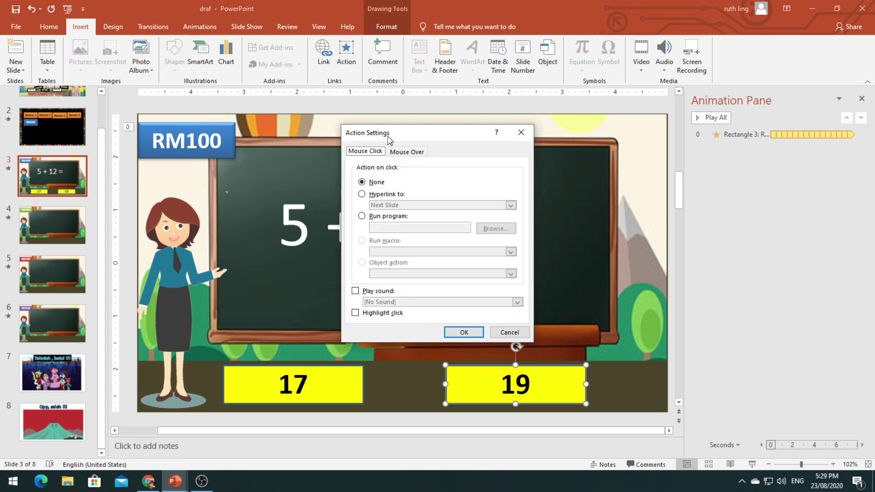
{"action": "left_click", "coordinate": [362, 194]}
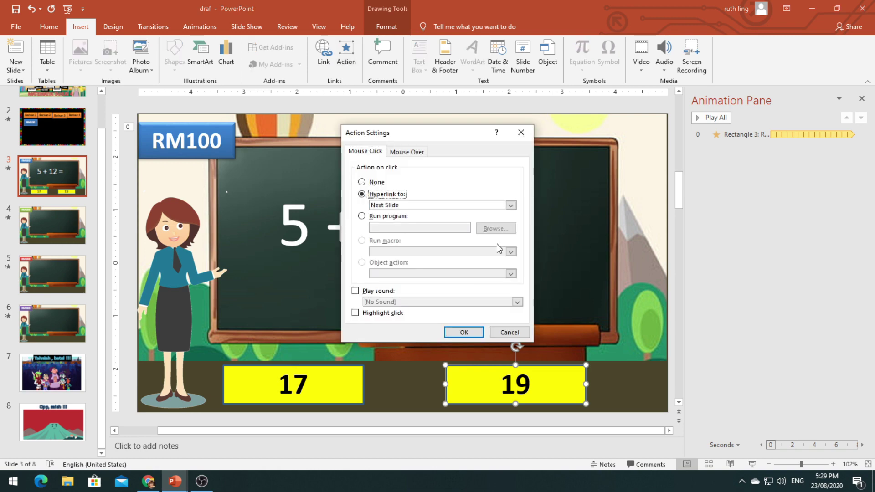
{"action": "left_click", "coordinate": [511, 205]}
{"action": "left_click", "coordinate": [410, 288]}
{"action": "left_click", "coordinate": [351, 236]}
{"action": "left_click", "coordinate": [500, 301]}
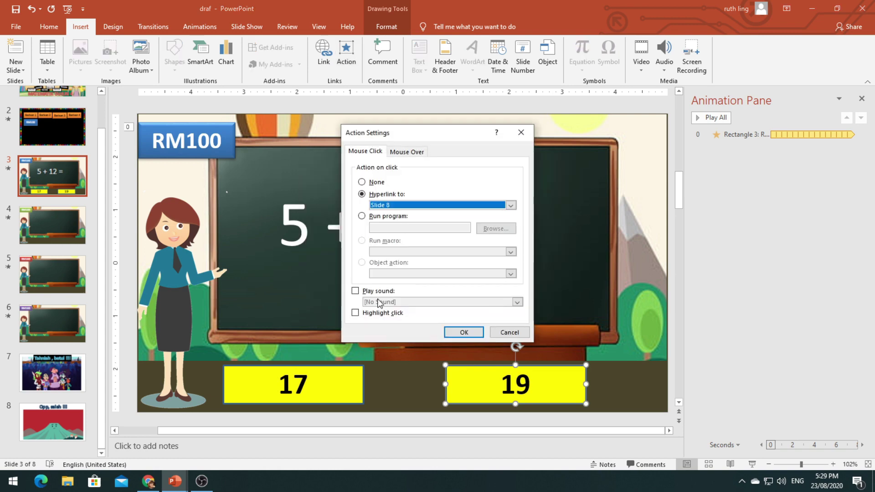
{"action": "left_click", "coordinate": [355, 291]}
{"action": "left_click", "coordinate": [517, 302]}
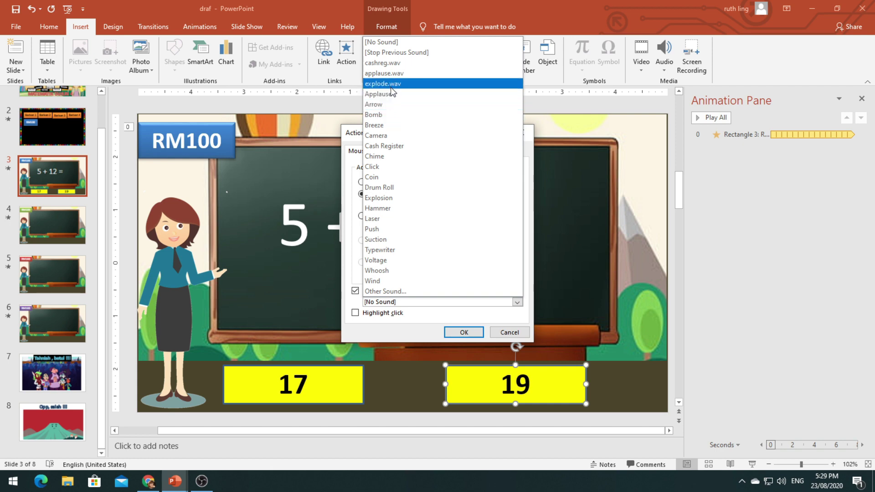
{"action": "left_click", "coordinate": [386, 201]}
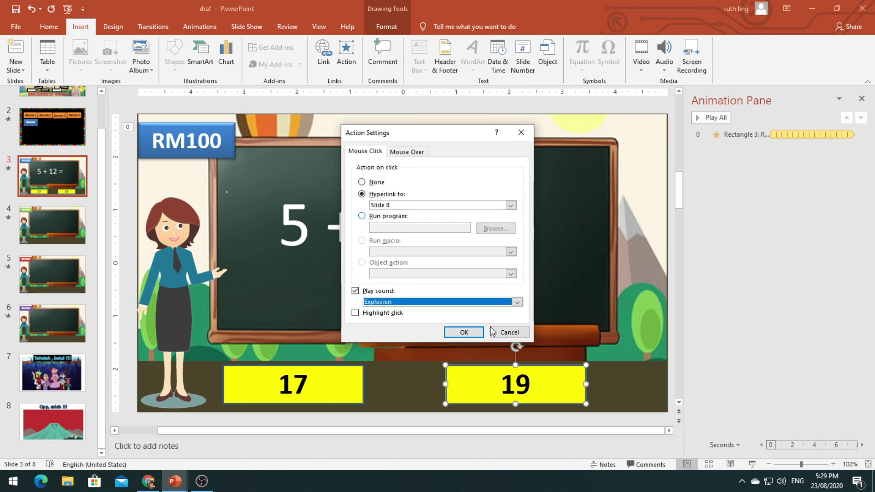
{"action": "left_click", "coordinate": [462, 334]}
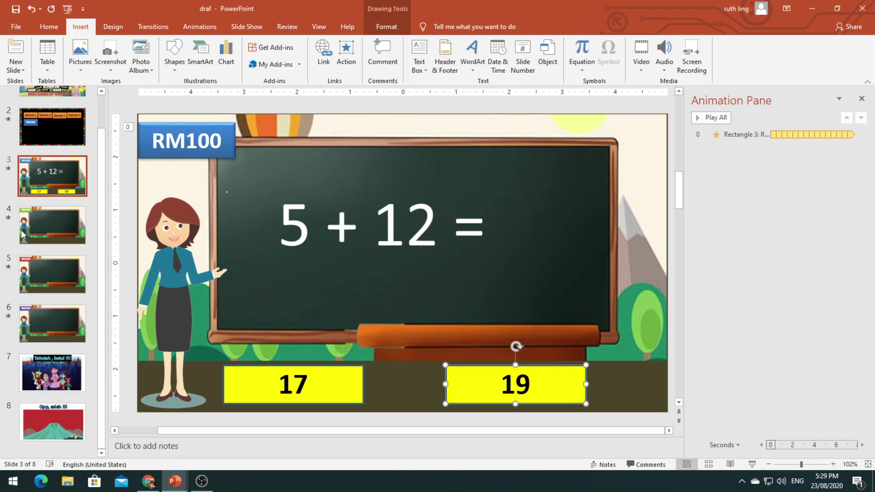
Step: Run the show from the board, pick RM100 and answer 17 to reach 'Tahniah , betul !!!'
{"action": "left_click", "coordinate": [48, 134]}
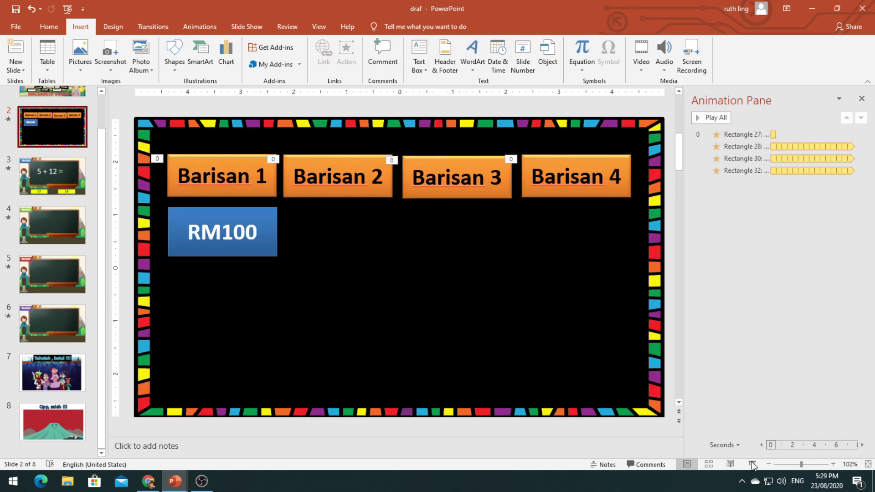
{"action": "left_click", "coordinate": [752, 464]}
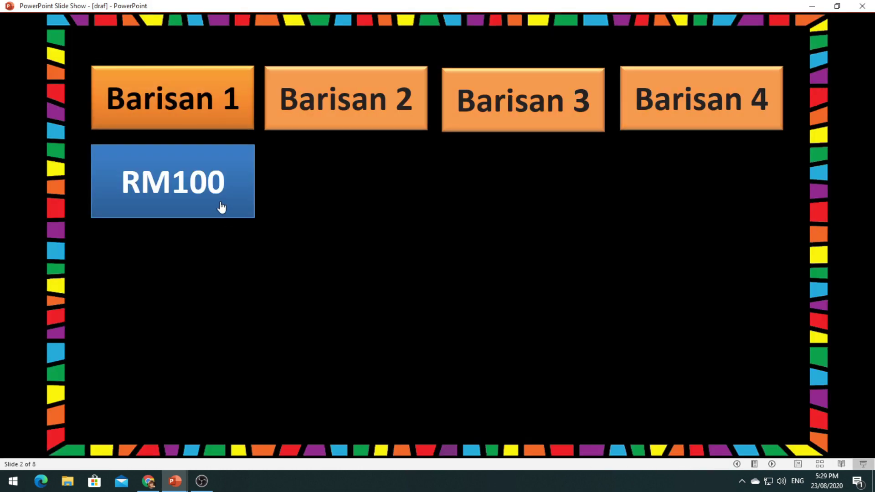
{"action": "left_click", "coordinate": [221, 205]}
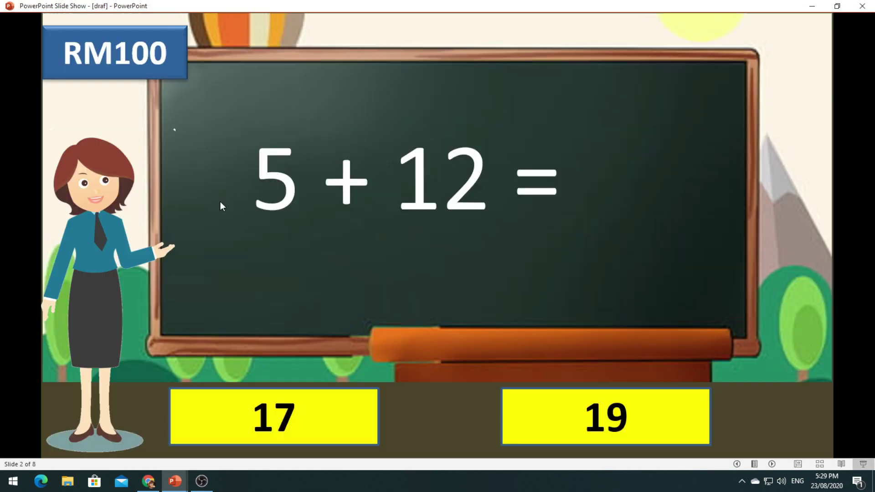
{"action": "left_click", "coordinate": [339, 414]}
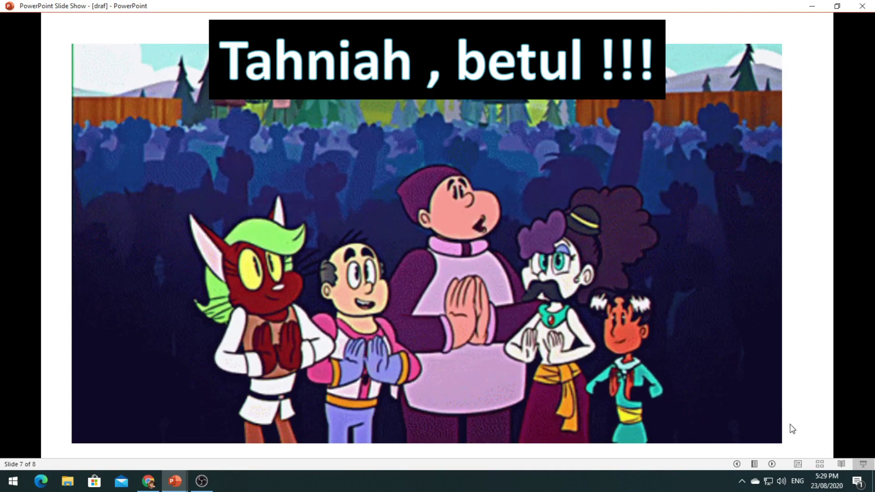
Step: Link the Tahniah, betul slide's home button to slide 2, the Barisan board
{"action": "left_click", "coordinate": [796, 465]}
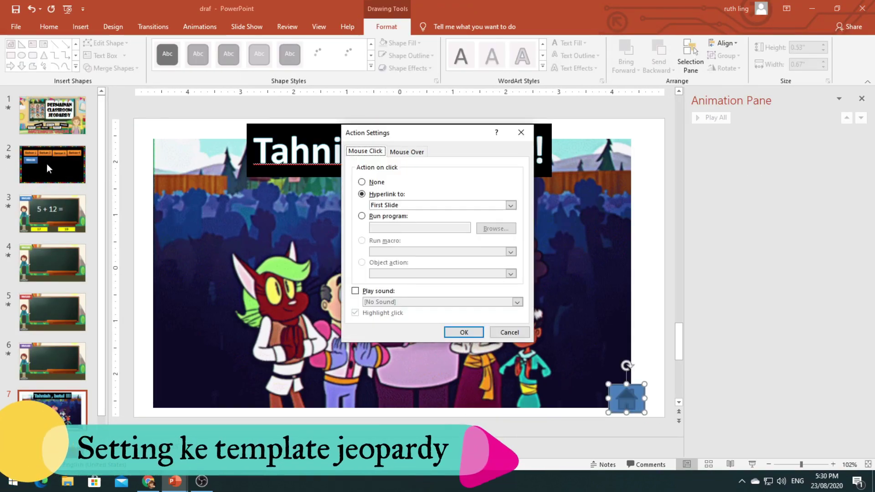
{"action": "left_click", "coordinate": [511, 205]}
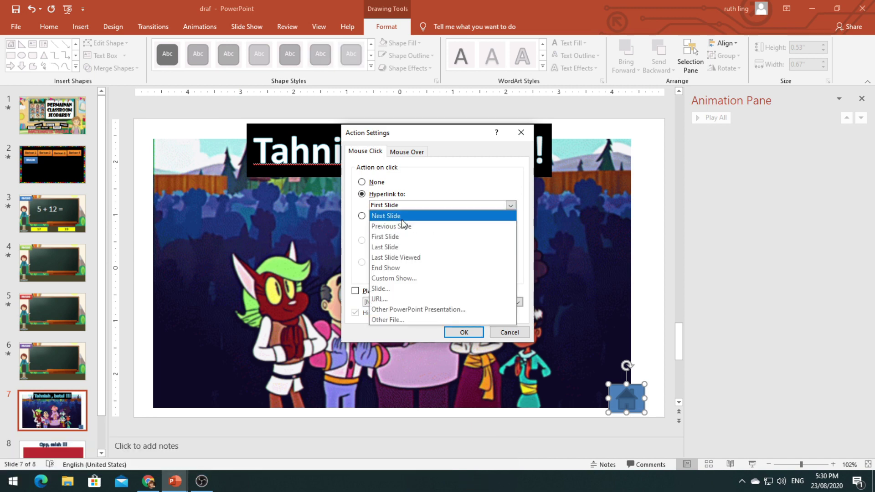
{"action": "left_click", "coordinate": [381, 289]}
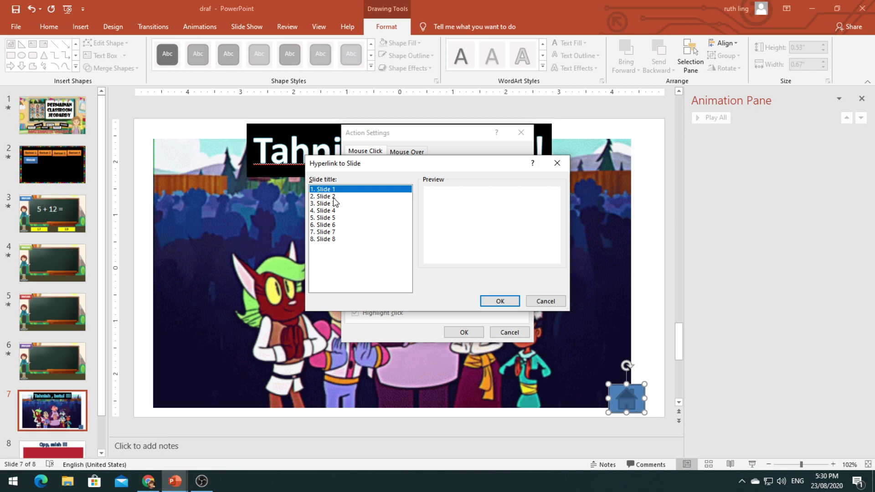
{"action": "left_click", "coordinate": [501, 301]}
{"action": "left_click", "coordinate": [464, 333]}
Step: Add a Home action button at the Opp, salah slide's bottom-right corner, linked to slide 2
{"action": "left_click", "coordinate": [65, 447]}
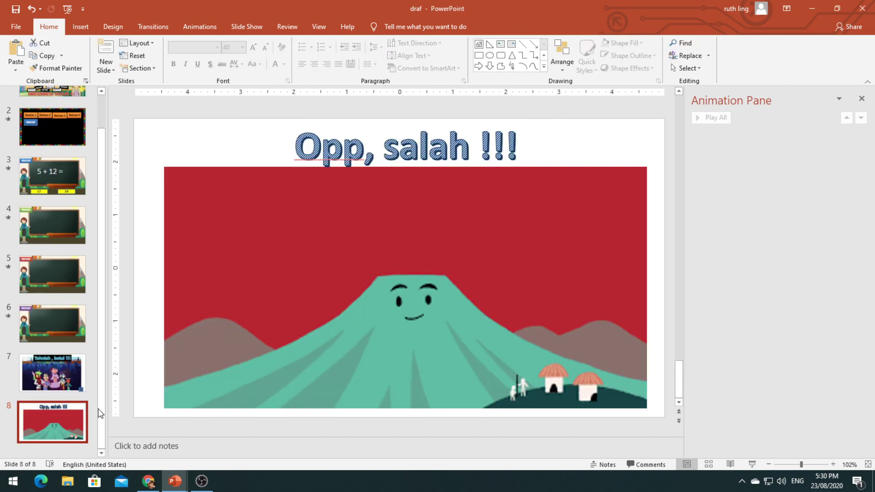
{"action": "left_click", "coordinate": [80, 26]}
{"action": "left_click", "coordinate": [173, 62]}
{"action": "left_click", "coordinate": [211, 465]}
{"action": "left_click_drag", "start_coordinate": [614, 379], "coordinate": [651, 409]}
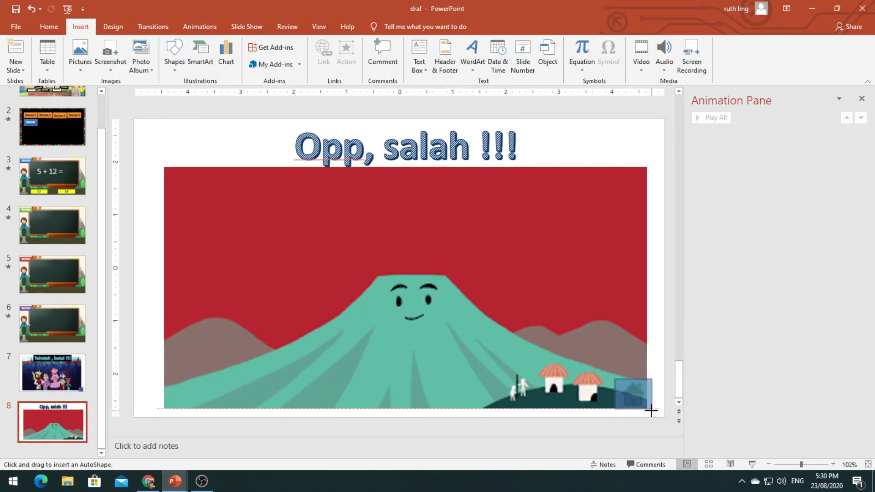
{"action": "left_click", "coordinate": [512, 256]}
{"action": "left_click", "coordinate": [390, 342]}
{"action": "left_click", "coordinate": [500, 301]}
{"action": "left_click", "coordinate": [464, 332]}
{"action": "left_click", "coordinate": [53, 127]}
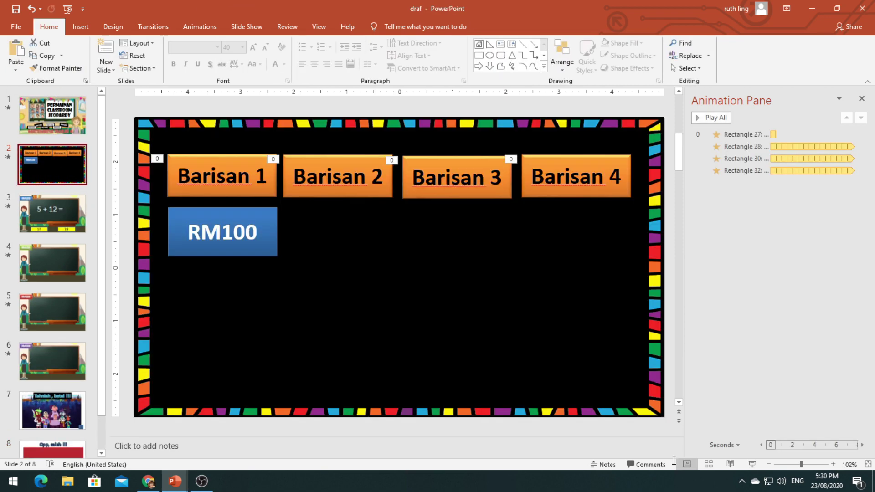
{"action": "left_click", "coordinate": [750, 464]}
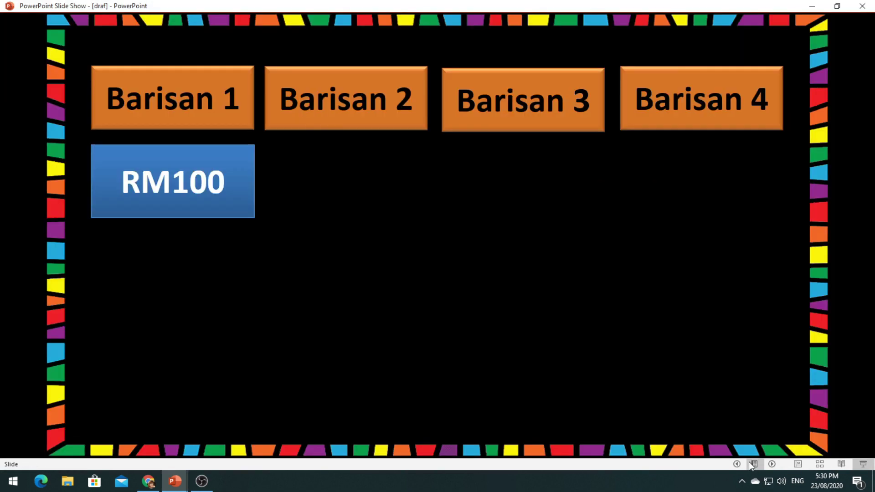
{"action": "left_click", "coordinate": [219, 203]}
{"action": "left_click", "coordinate": [613, 419]}
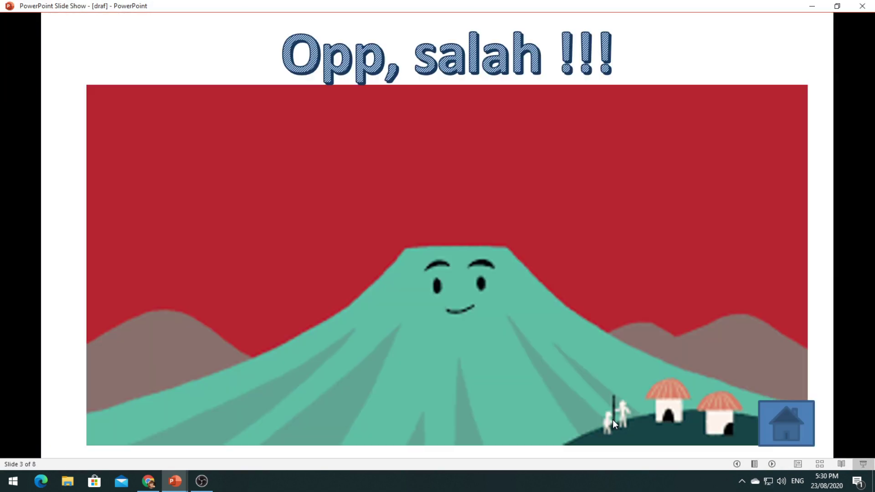
{"action": "left_click", "coordinate": [785, 421]}
{"action": "left_click", "coordinate": [221, 186]}
{"action": "left_click", "coordinate": [300, 415]}
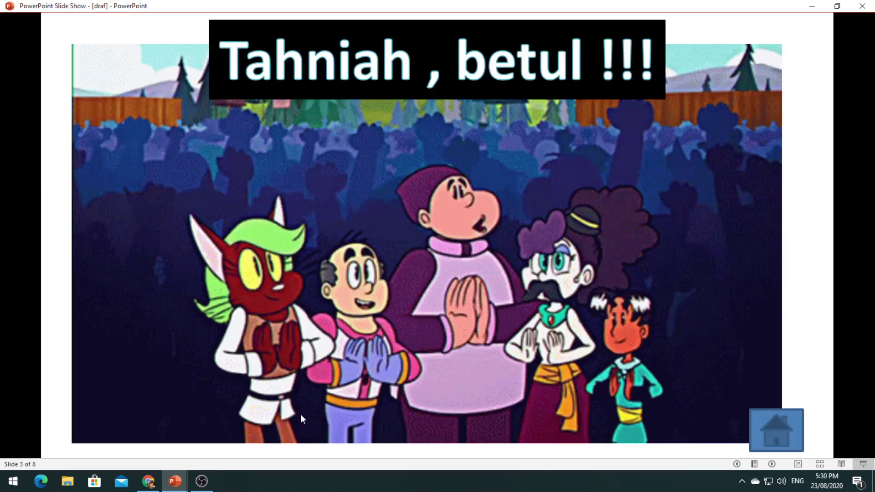
{"action": "left_click", "coordinate": [770, 435]}
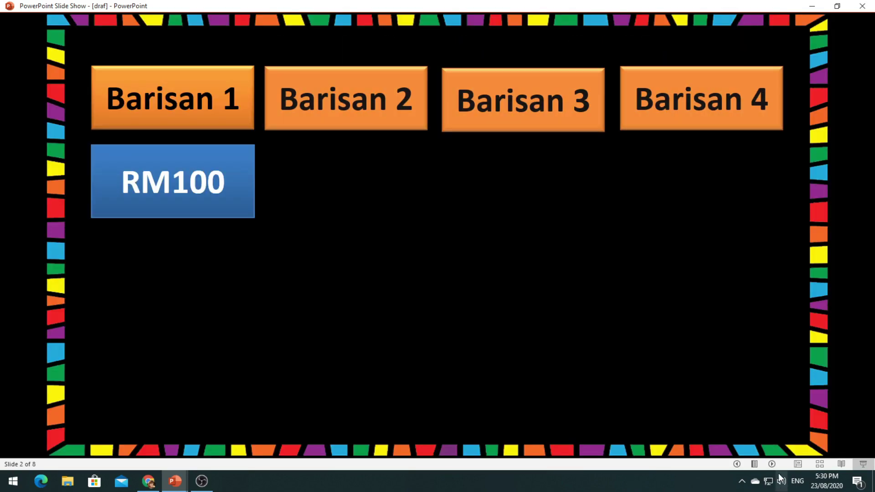
{"action": "left_click", "coordinate": [798, 464]}
{"action": "left_click", "coordinate": [70, 164]}
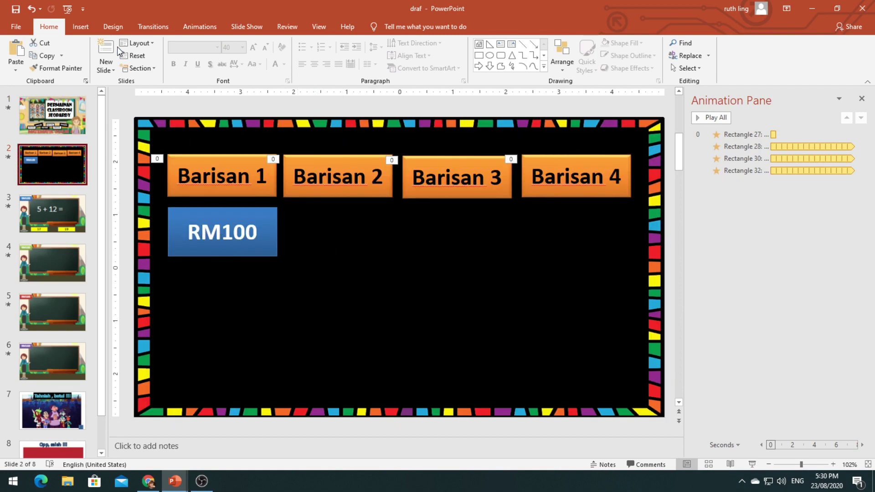
Step: Select the green RM100 tile on the filled Barisan board
{"action": "left_click", "coordinate": [80, 26]}
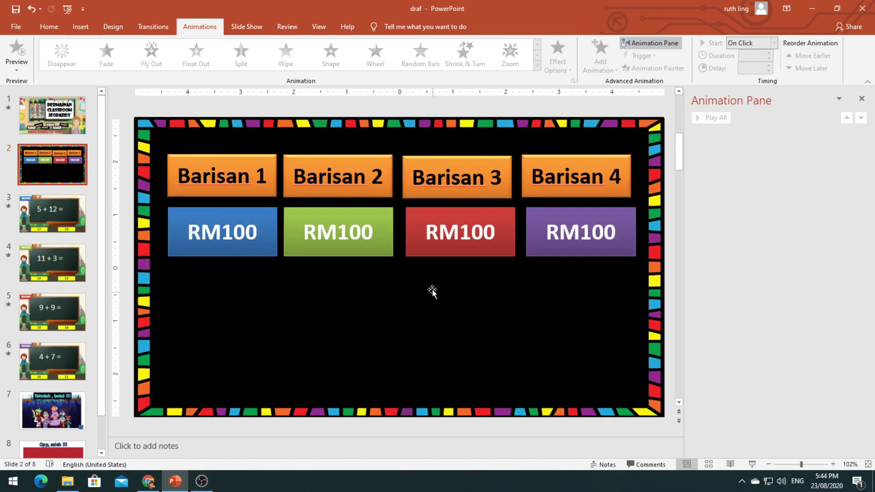
{"action": "left_click", "coordinate": [365, 256]}
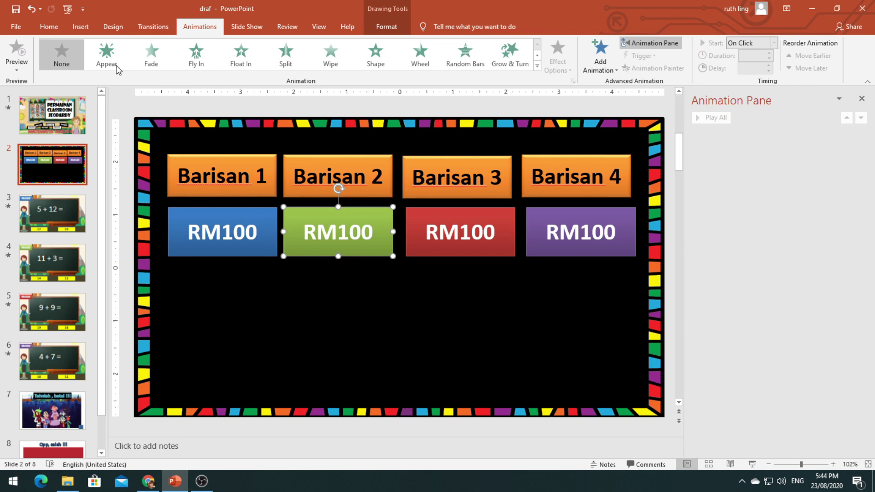
Step: Link the green RM100 tile to slide 4 (11 + 3) with a Cash Register click sound
{"action": "left_click", "coordinate": [80, 26]}
{"action": "left_click", "coordinate": [346, 53]}
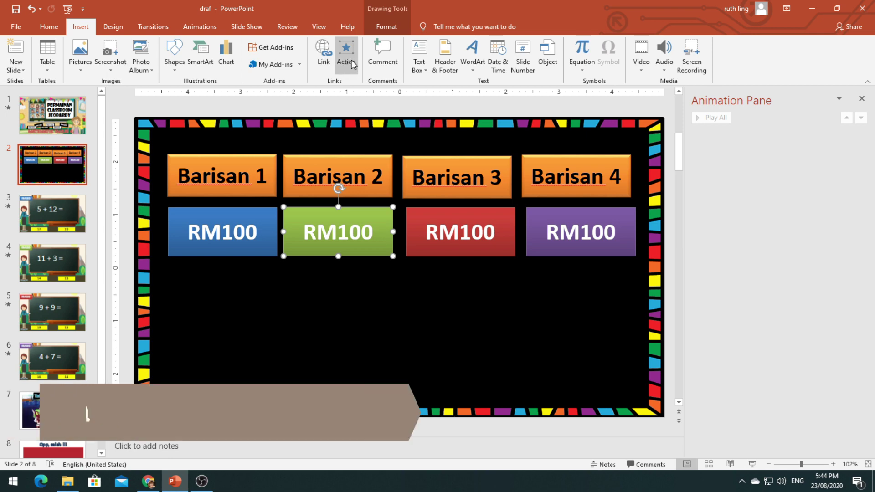
{"action": "left_click", "coordinate": [362, 194]}
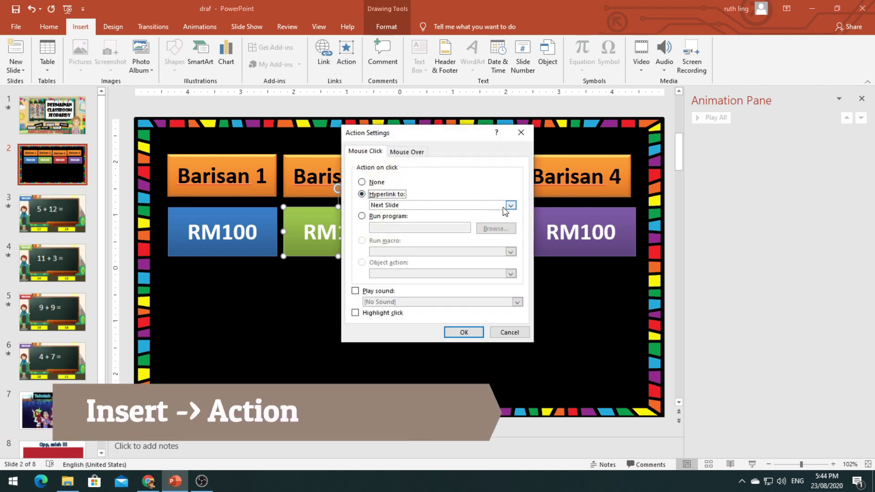
{"action": "left_click", "coordinate": [511, 205]}
{"action": "left_click", "coordinate": [391, 289]}
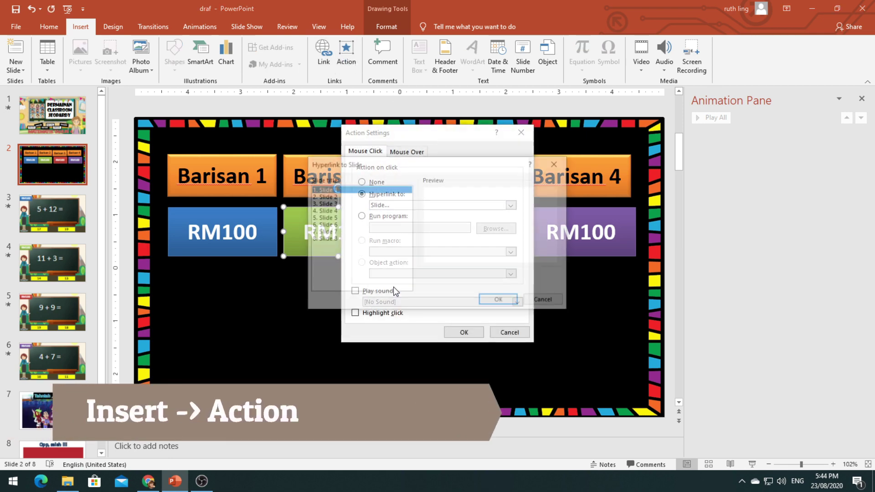
{"action": "left_click", "coordinate": [322, 211]}
{"action": "left_click", "coordinate": [484, 302]}
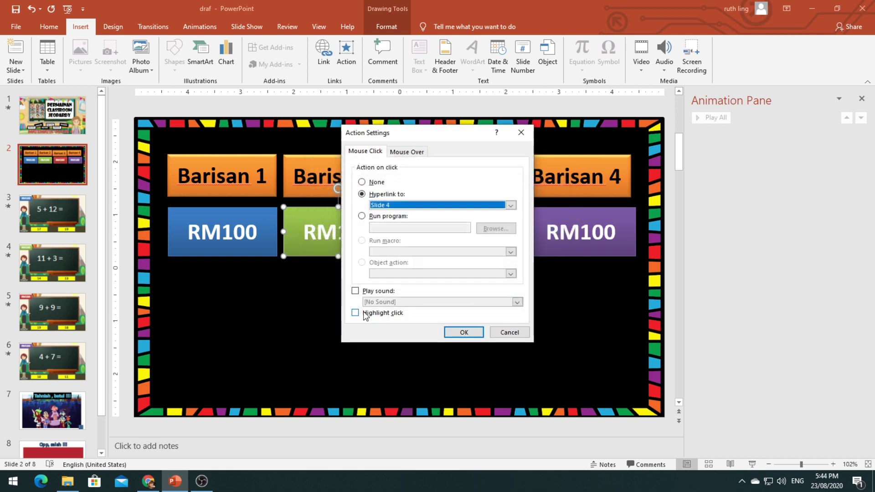
{"action": "left_click", "coordinate": [356, 292]}
{"action": "left_click", "coordinate": [511, 302]}
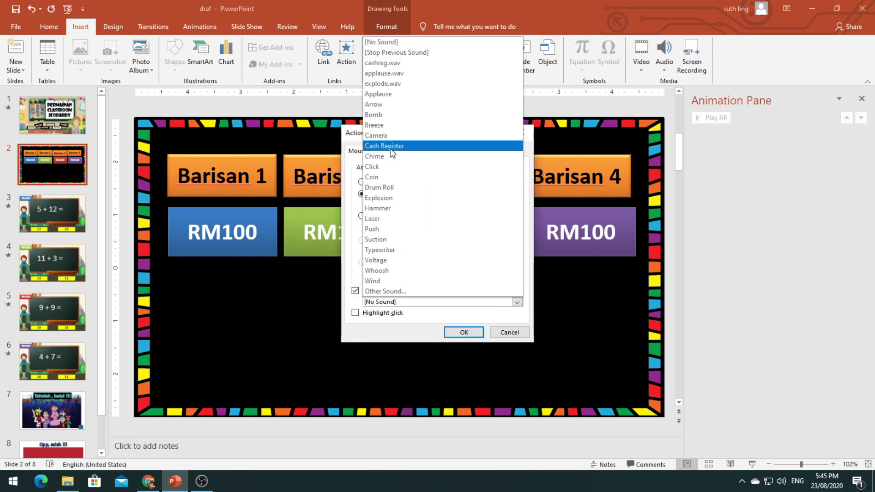
{"action": "left_click", "coordinate": [465, 334]}
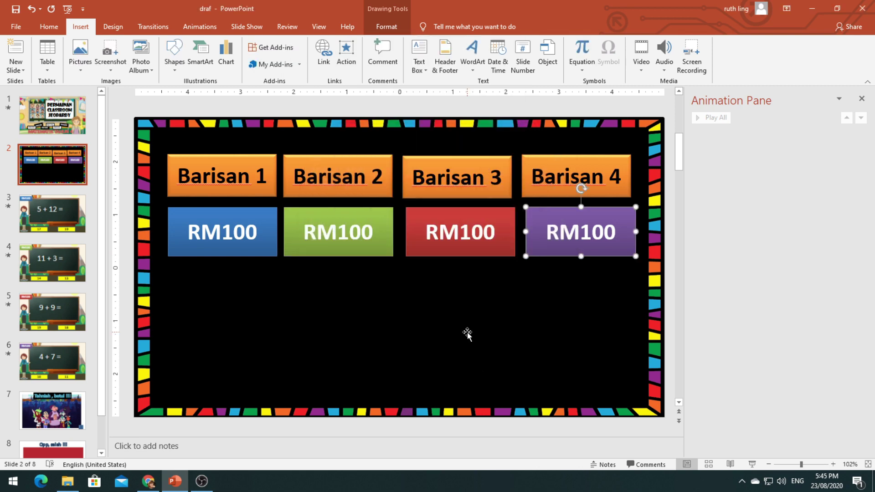
Step: Start the slide show, answer the red tile's 9 + 9 question wrongly with 19, and return home
{"action": "left_click", "coordinate": [759, 466]}
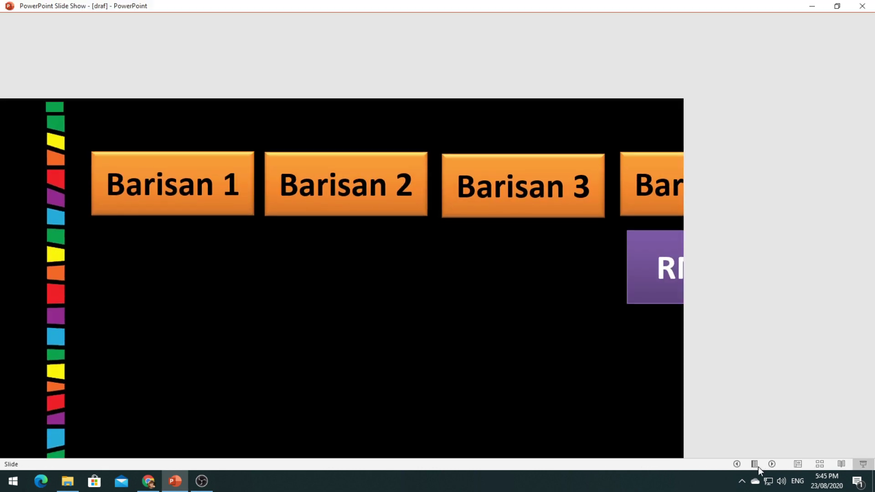
{"action": "left_click", "coordinate": [497, 193]}
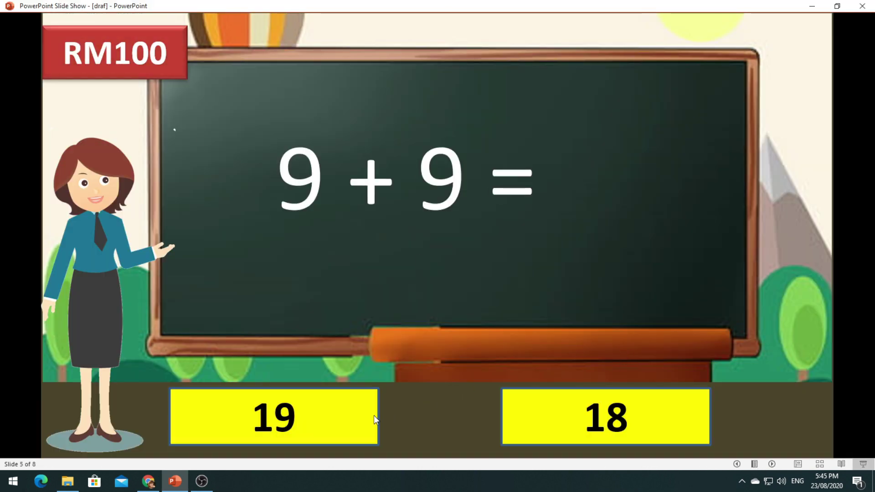
{"action": "left_click", "coordinate": [330, 415]}
{"action": "left_click", "coordinate": [790, 438]}
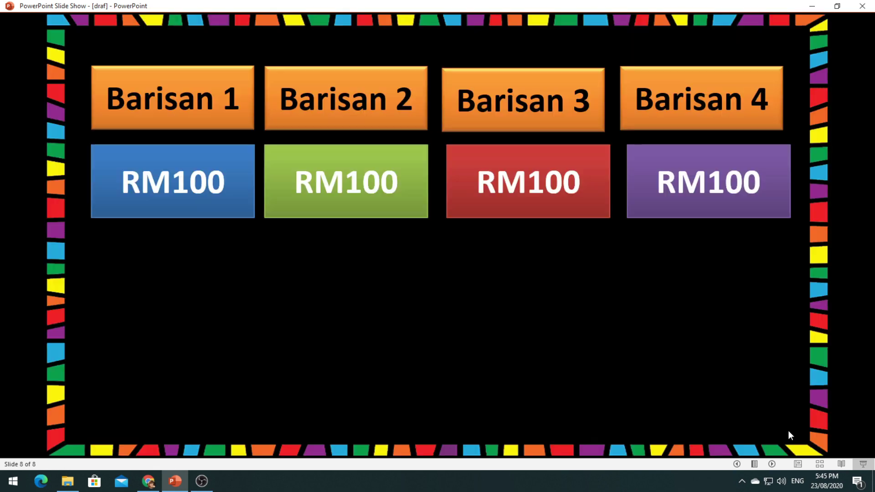
Step: Answer the purple tile's 4 + 7 question correctly with 11 and return to the board
{"action": "left_click", "coordinate": [705, 201]}
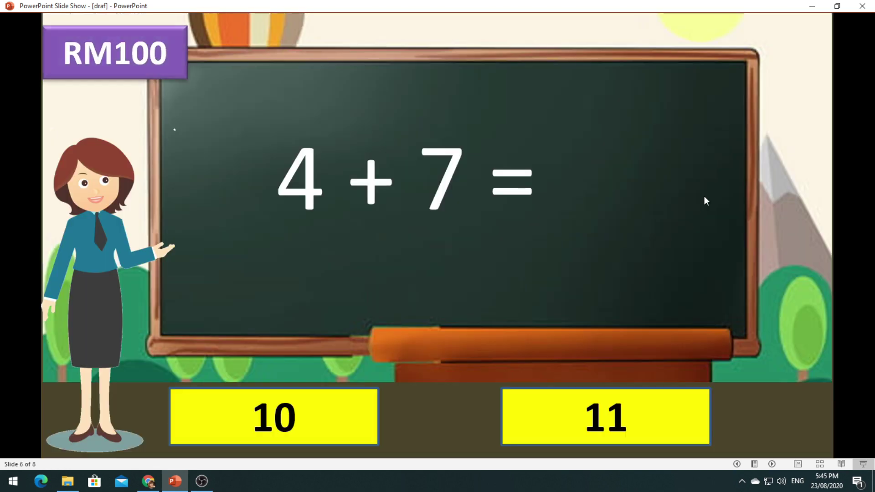
{"action": "left_click", "coordinate": [561, 415]}
{"action": "left_click", "coordinate": [787, 433]}
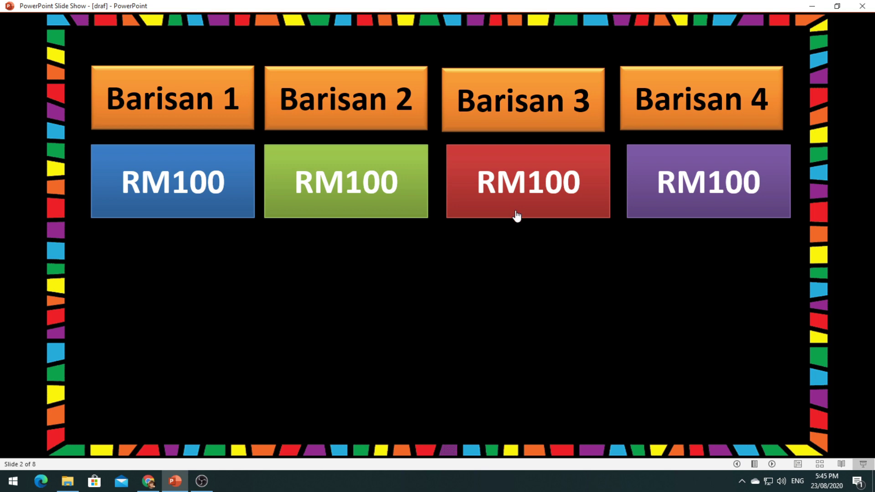
Step: Leave the slide show and select the blue RM100 tile on the Barisan board slide
{"action": "left_click", "coordinate": [798, 461]}
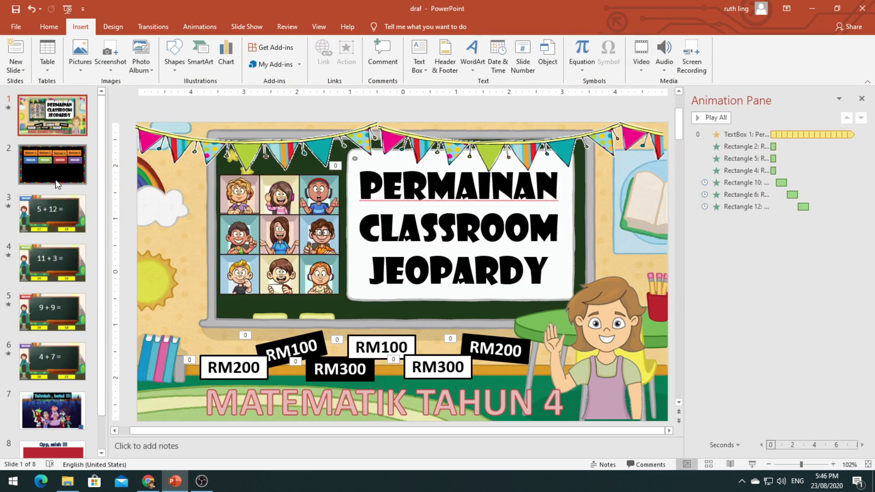
{"action": "left_click", "coordinate": [64, 161]}
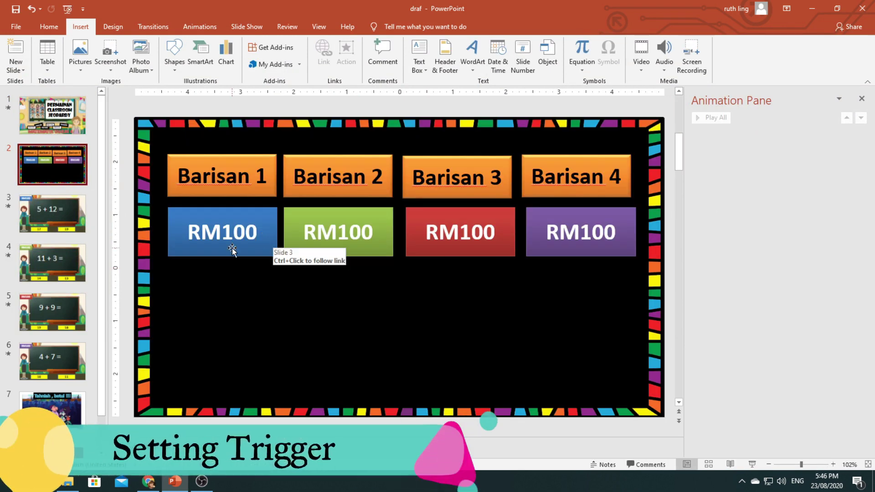
{"action": "left_click", "coordinate": [232, 250]}
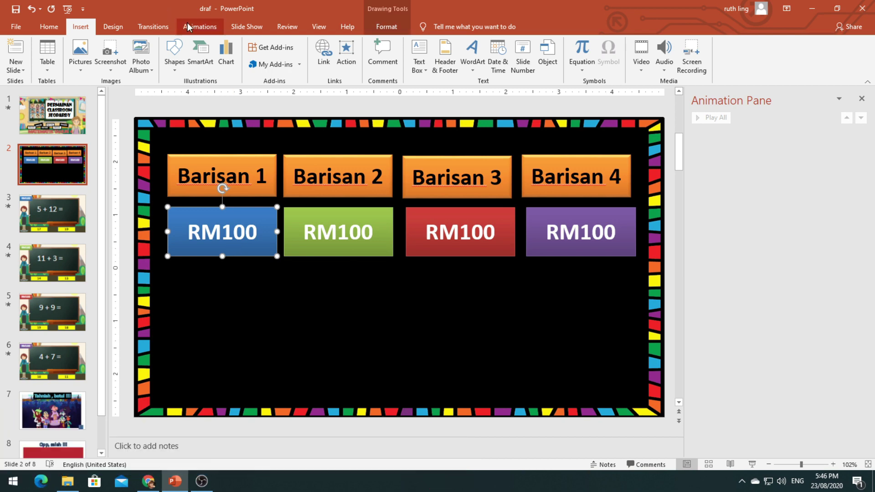
Step: Give the blue tile a Disappear exit triggered on click of itself (Rectangle 12)
{"action": "left_click", "coordinate": [188, 27]}
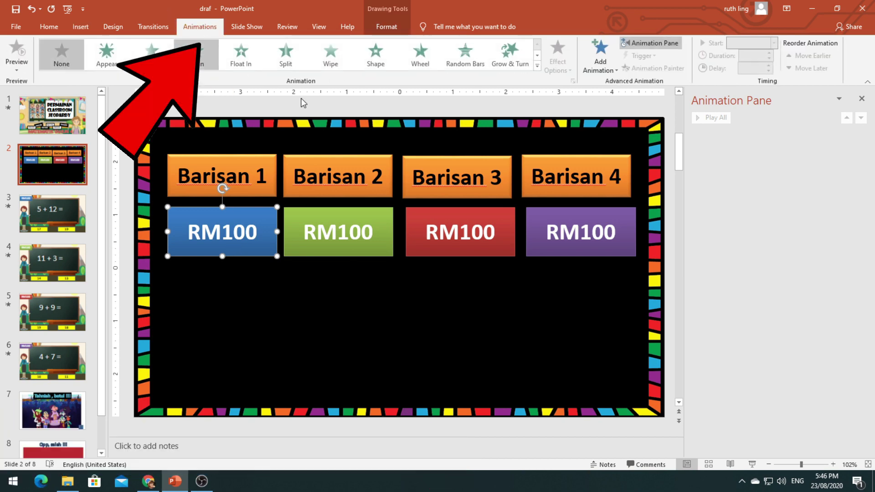
{"action": "left_click", "coordinate": [603, 64]}
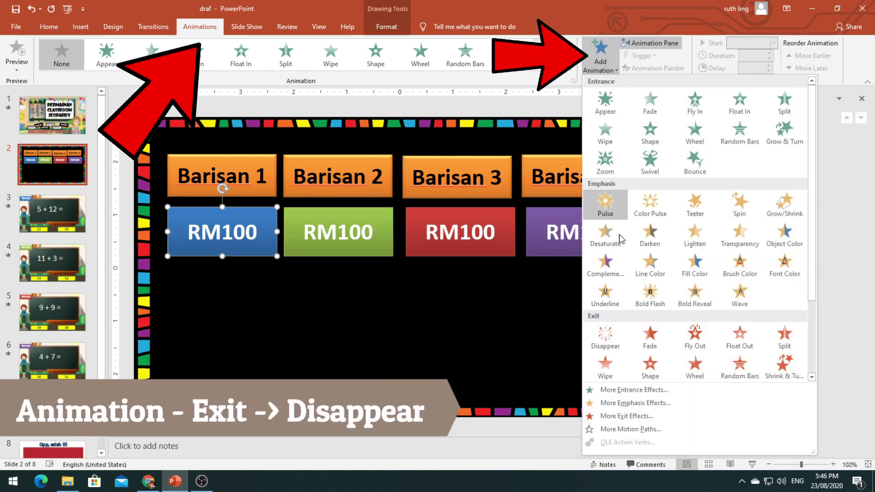
{"action": "left_click", "coordinate": [613, 333]}
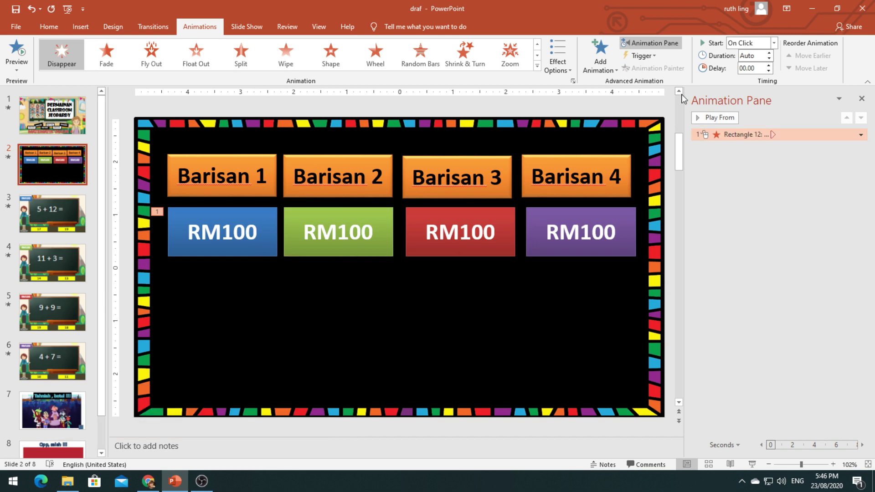
{"action": "left_click", "coordinate": [645, 56]}
{"action": "mouse_move", "coordinate": [655, 69]}
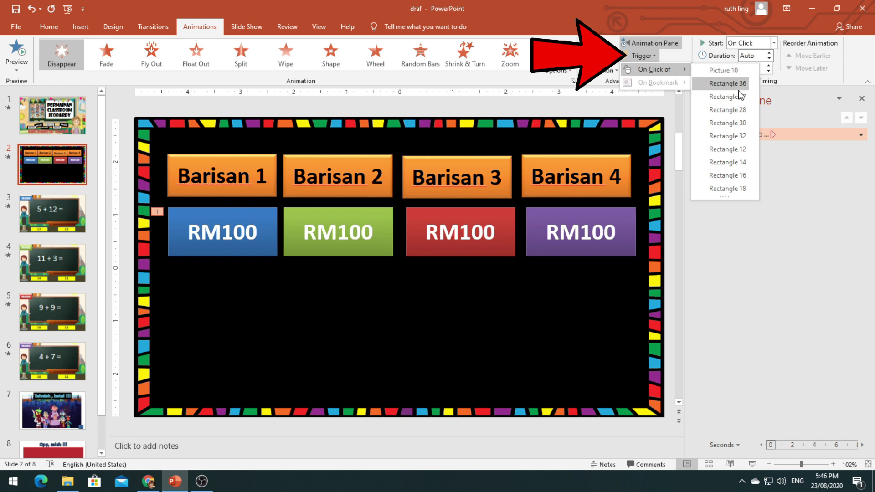
{"action": "left_click", "coordinate": [733, 149]}
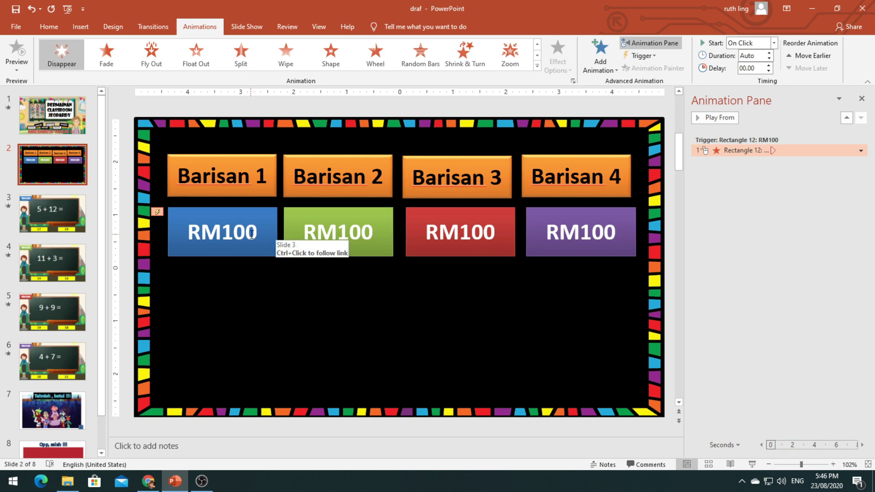
{"action": "left_click", "coordinate": [383, 222]}
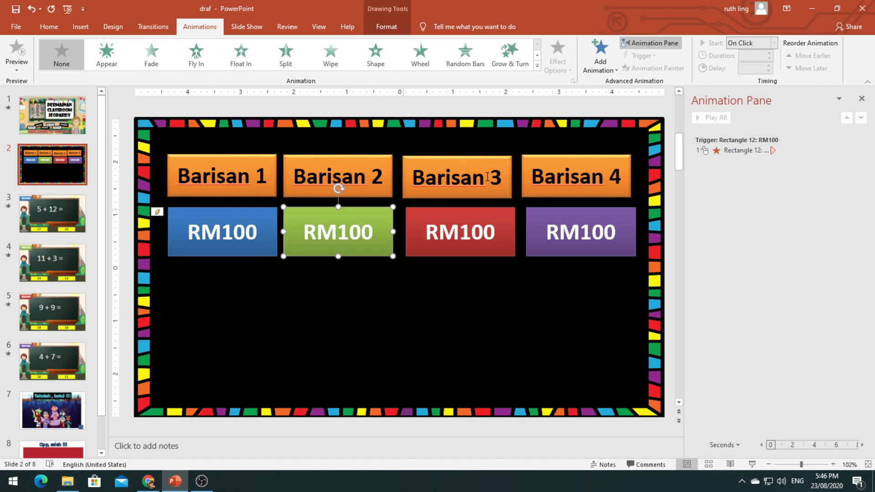
Step: Give the green RM100 tile a Disappear exit triggered by clicking the tile itself
{"action": "left_click", "coordinate": [601, 57]}
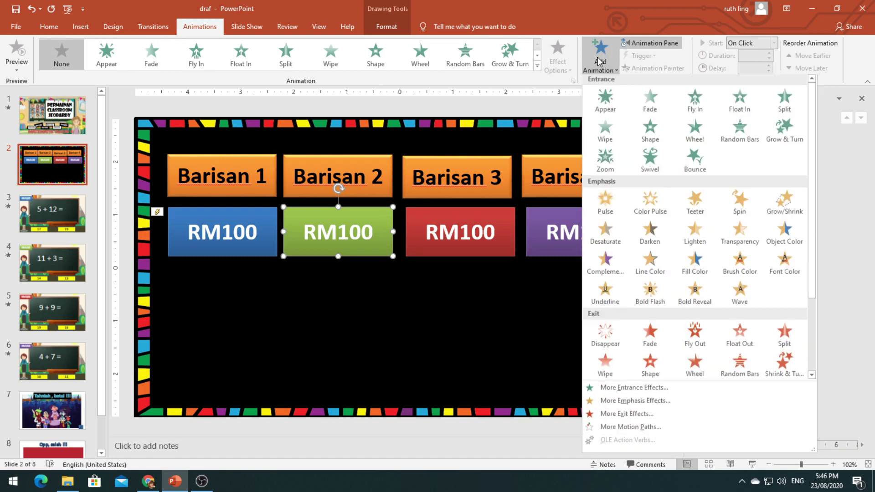
{"action": "left_click", "coordinate": [609, 342]}
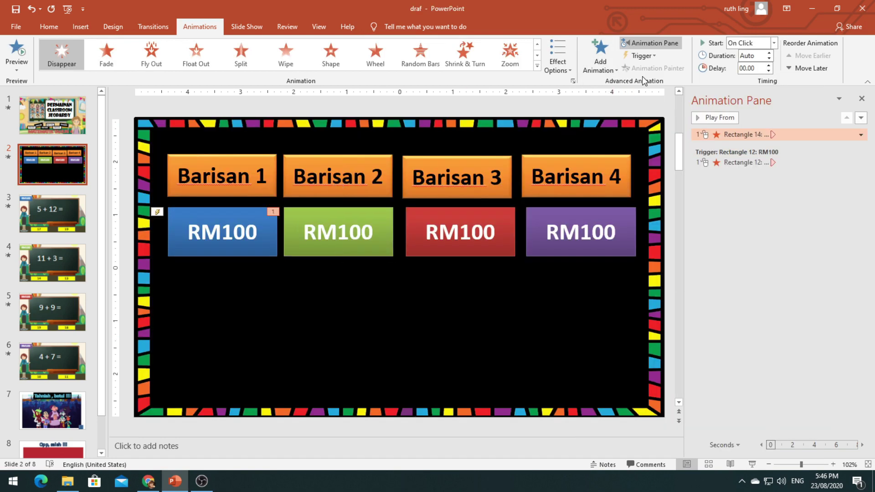
{"action": "left_click", "coordinate": [643, 56]}
{"action": "mouse_move", "coordinate": [654, 70]}
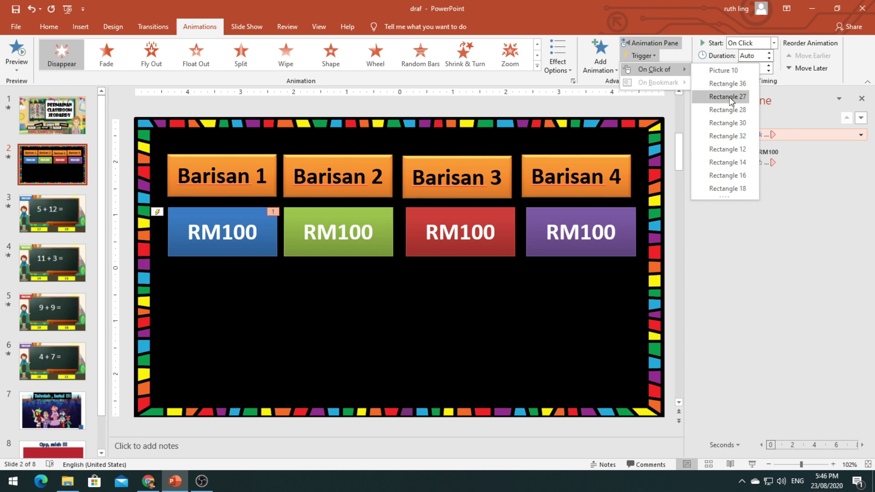
{"action": "left_click", "coordinate": [734, 162]}
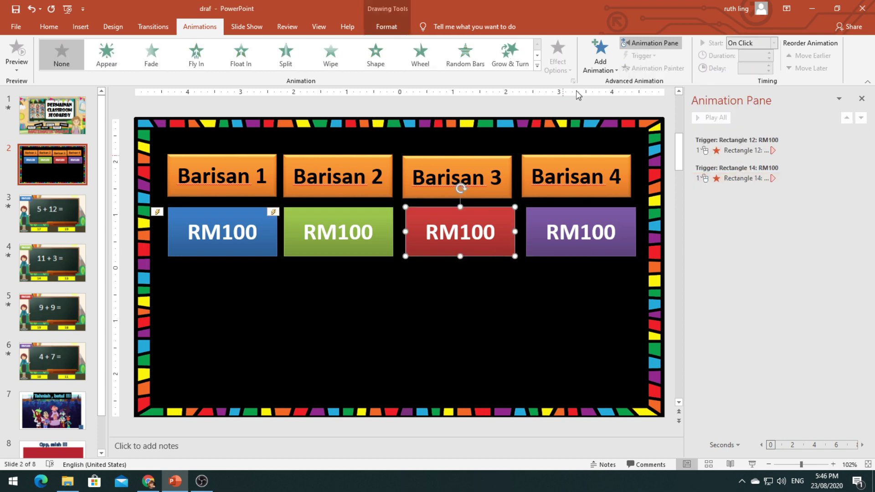
Step: Add self-triggered Disappear exits to the red and purple tiles, then start the board slide show
{"action": "left_click", "coordinate": [643, 56]}
{"action": "left_click", "coordinate": [734, 137]}
{"action": "left_click", "coordinate": [581, 233]}
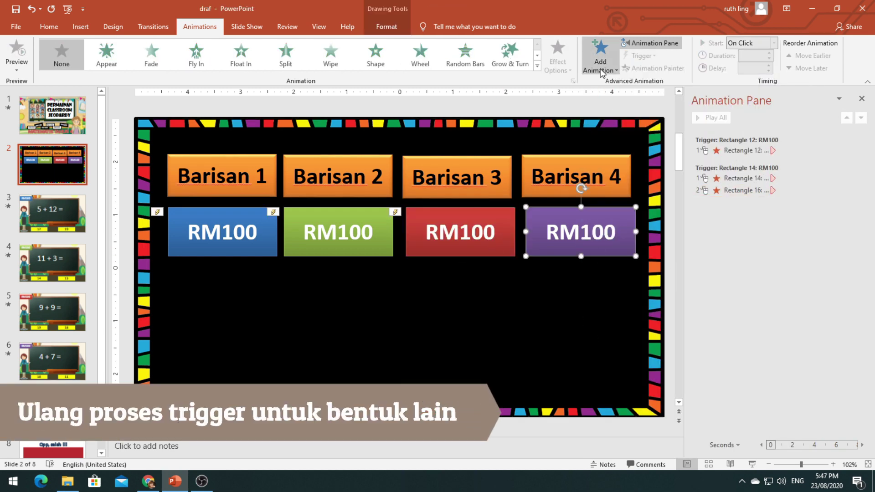
{"action": "left_click", "coordinate": [601, 60]}
{"action": "left_click", "coordinate": [61, 54]}
{"action": "left_click", "coordinate": [647, 57]}
{"action": "left_click", "coordinate": [730, 351]}
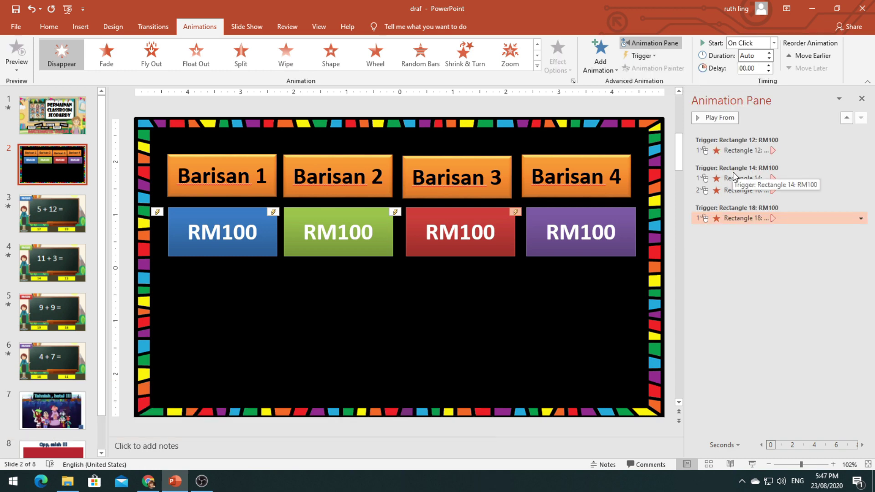
{"action": "left_click", "coordinate": [751, 465]}
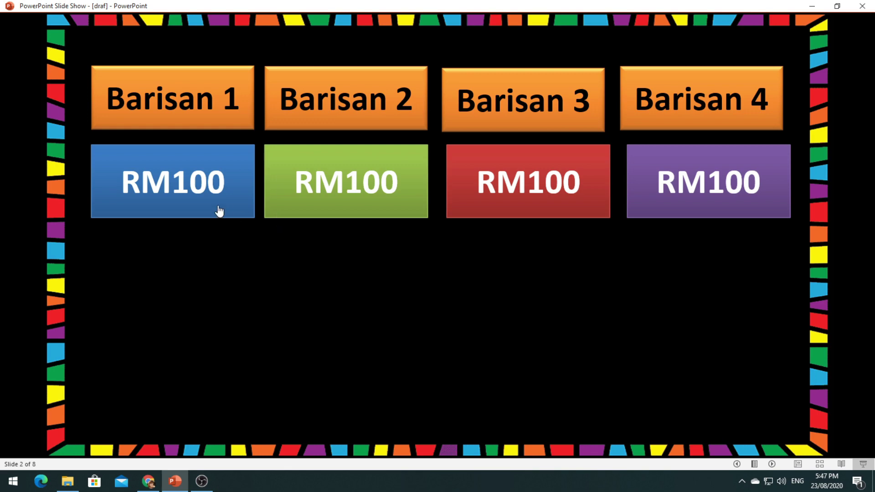
Step: Answer the blue (5 + 12 = 17), red (9 + 9, wrong) and purple (4 + 7 = 11) questions, returning home each time
{"action": "left_click", "coordinate": [218, 210]}
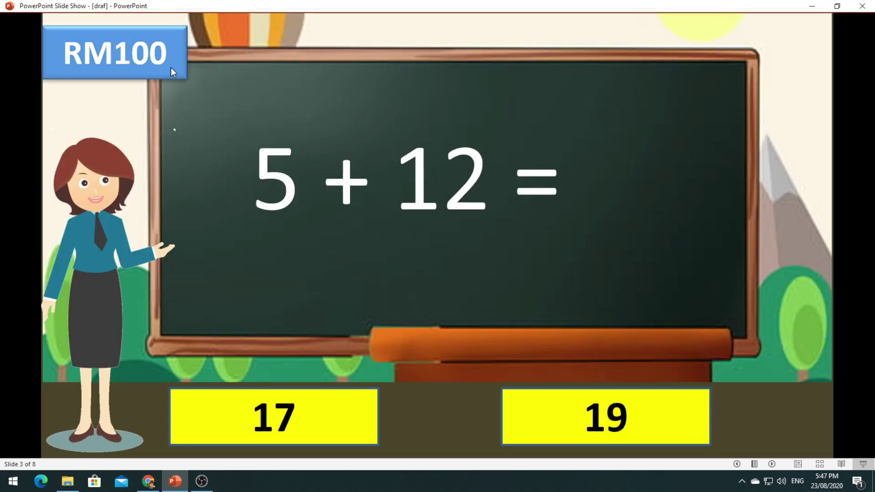
{"action": "left_click", "coordinate": [322, 424]}
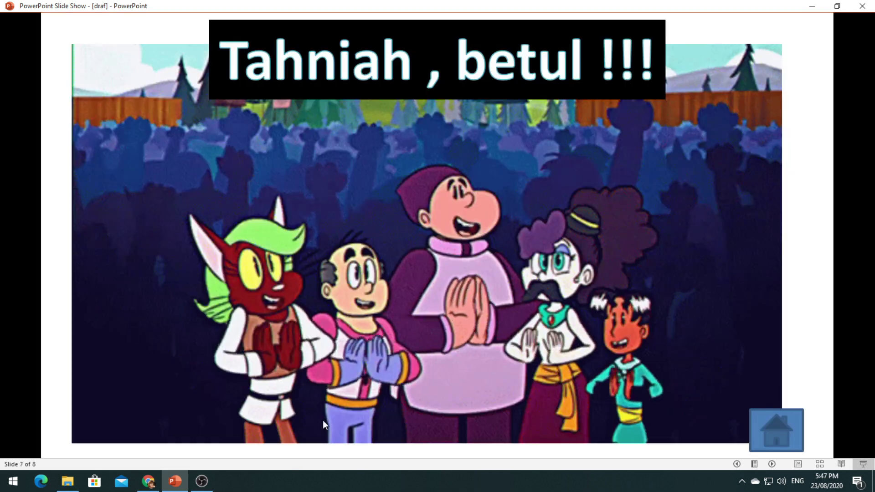
{"action": "left_click", "coordinate": [789, 439]}
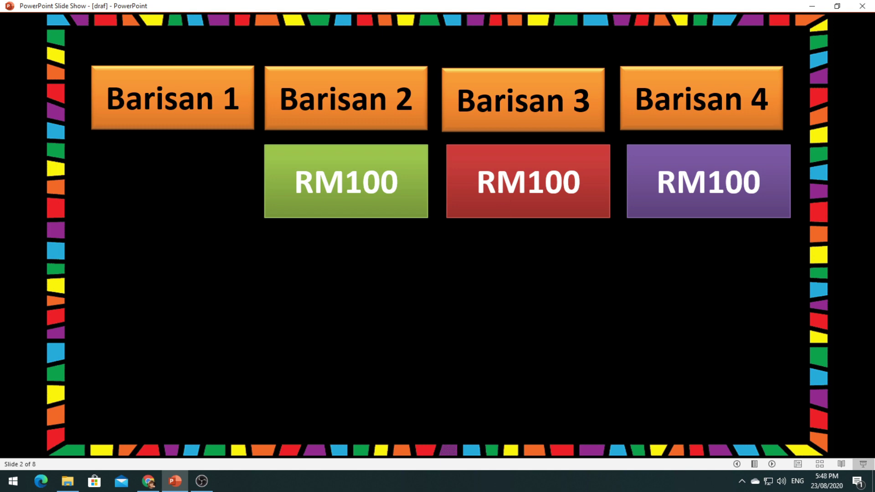
{"action": "left_click", "coordinate": [536, 180]}
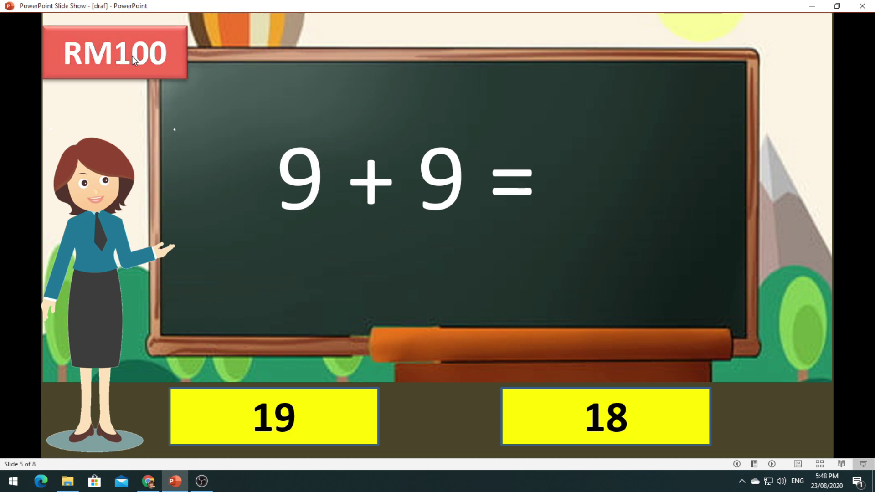
{"action": "left_click", "coordinate": [358, 420]}
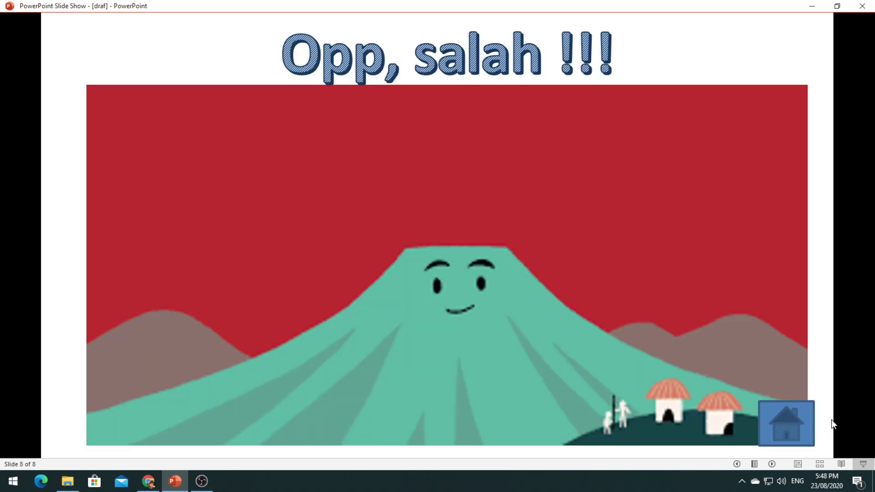
{"action": "left_click", "coordinate": [795, 433]}
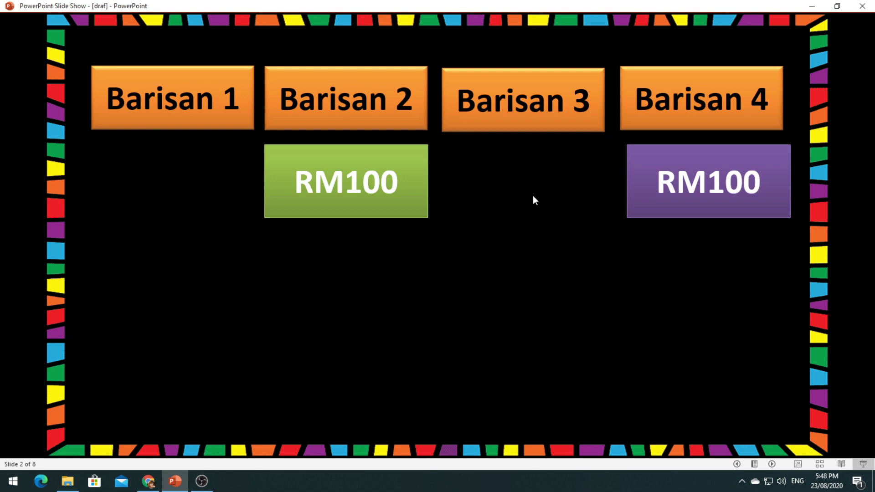
{"action": "left_click", "coordinate": [681, 206]}
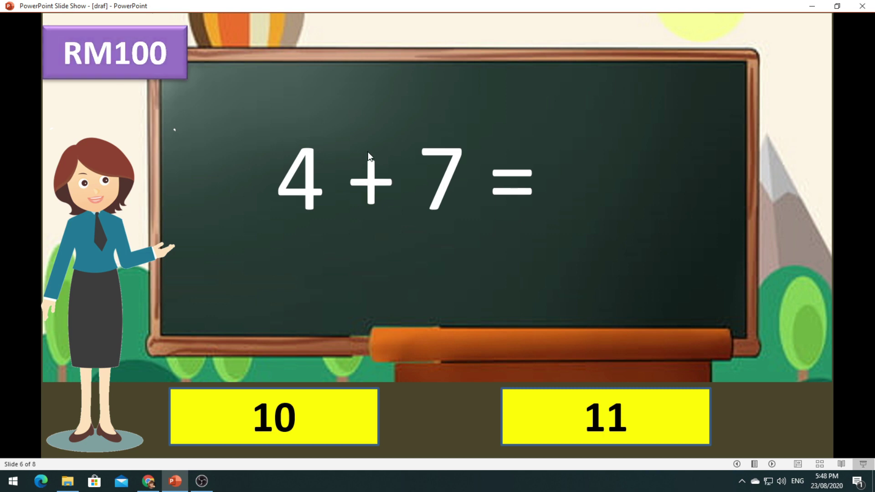
{"action": "left_click", "coordinate": [586, 414]}
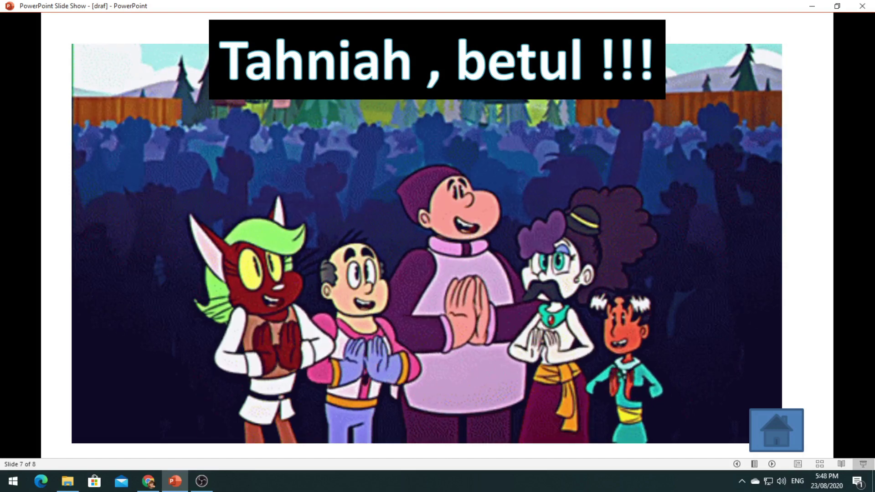
{"action": "left_click", "coordinate": [782, 424]}
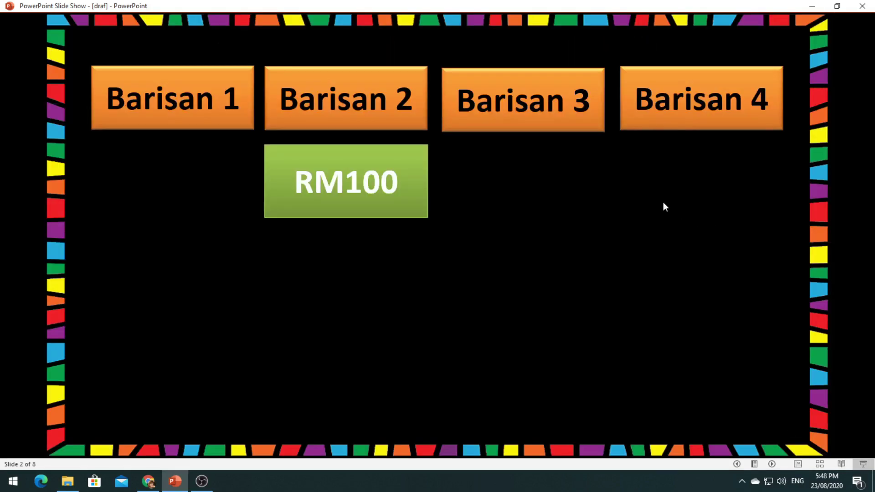